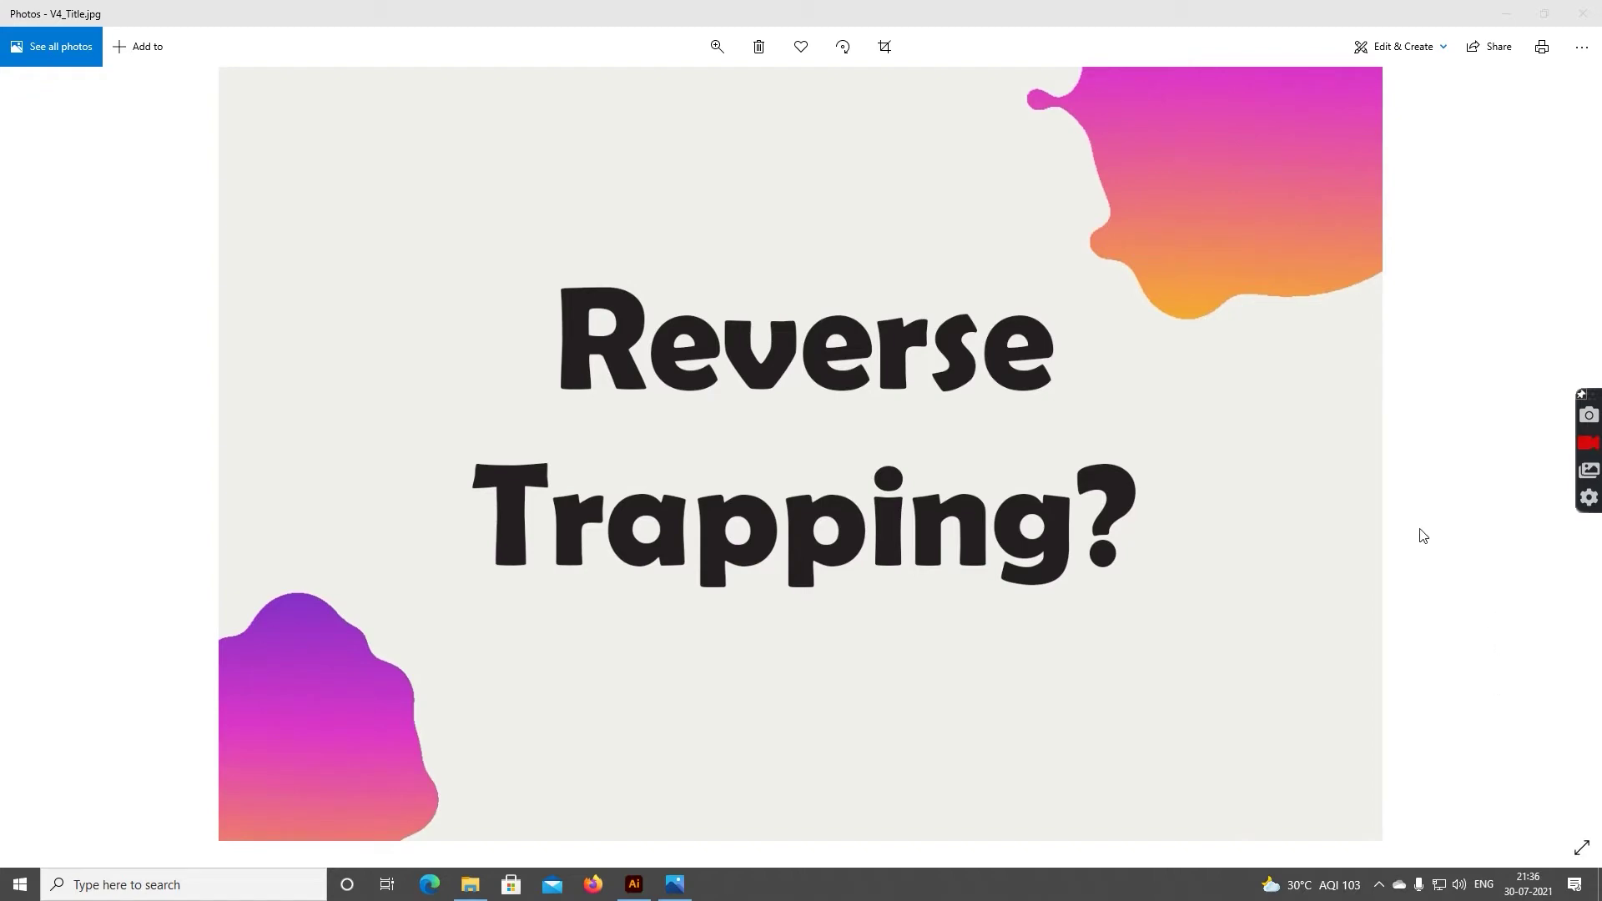
Minimize the Photos window showing the 'Reverse Trapping?' title image V4_Title.jpg
{"action": "left_click", "coordinate": [1504, 13]}
Bring the Illustrator label document forward and fit its artboard to the window, ending on the Selection tool
{"action": "left_click", "coordinate": [475, 435]}
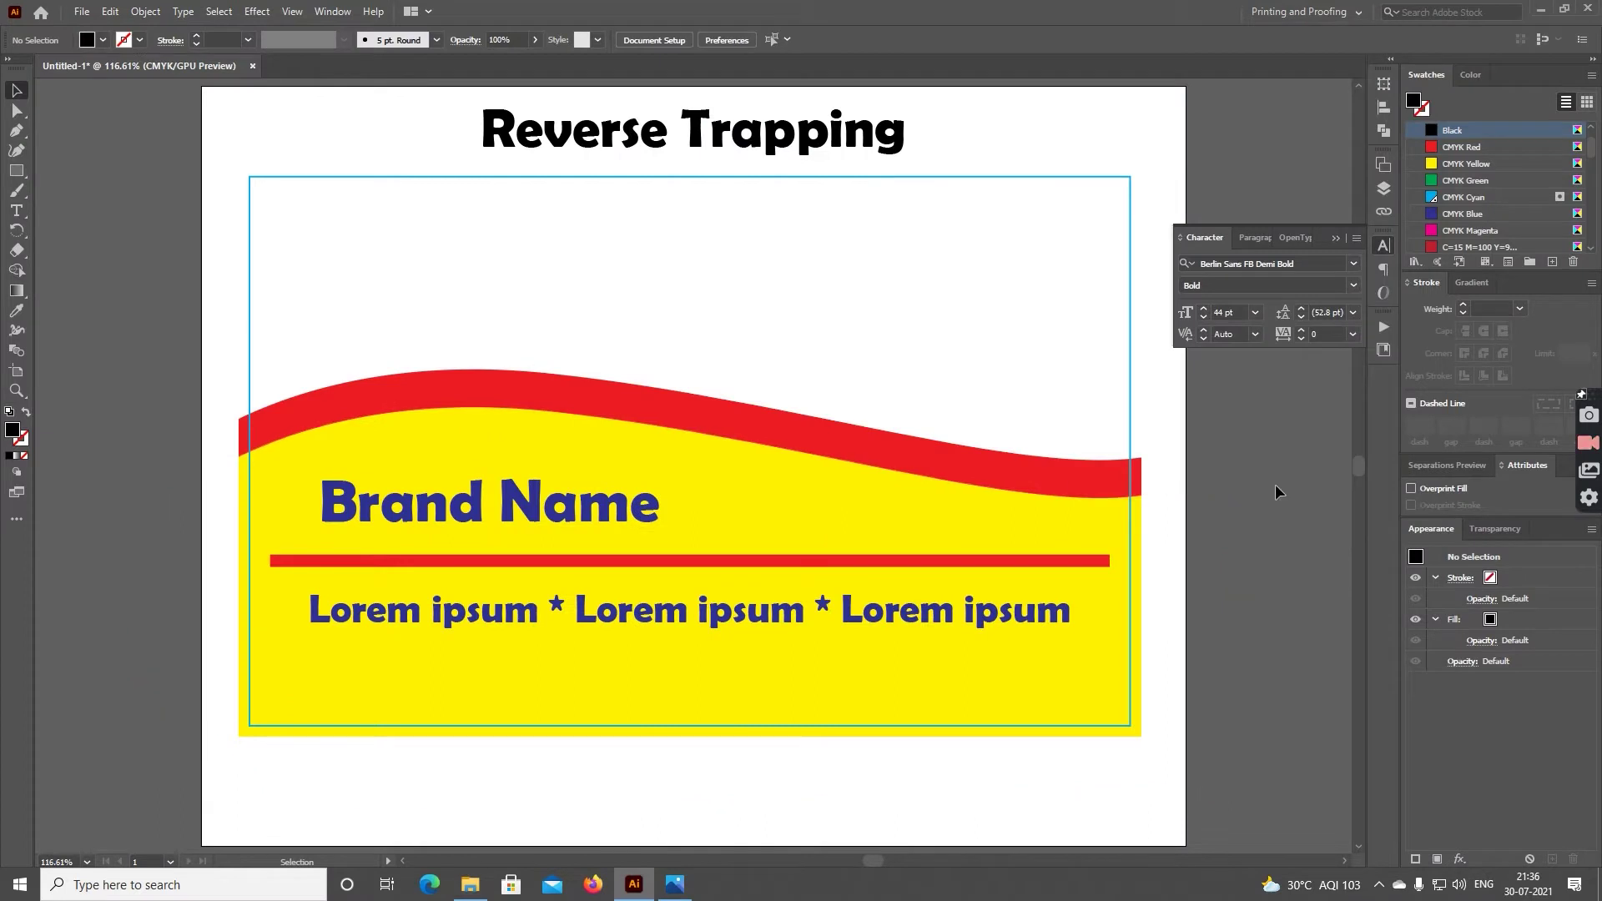
{"action": "key", "text": "a"}
{"action": "key", "text": "ctrl+1"}
{"action": "key", "text": "ctrl+0"}
{"action": "key", "text": "v"}
{"action": "left_click_drag", "start_coordinate": [1151, 494], "coordinate": [965, 464]}
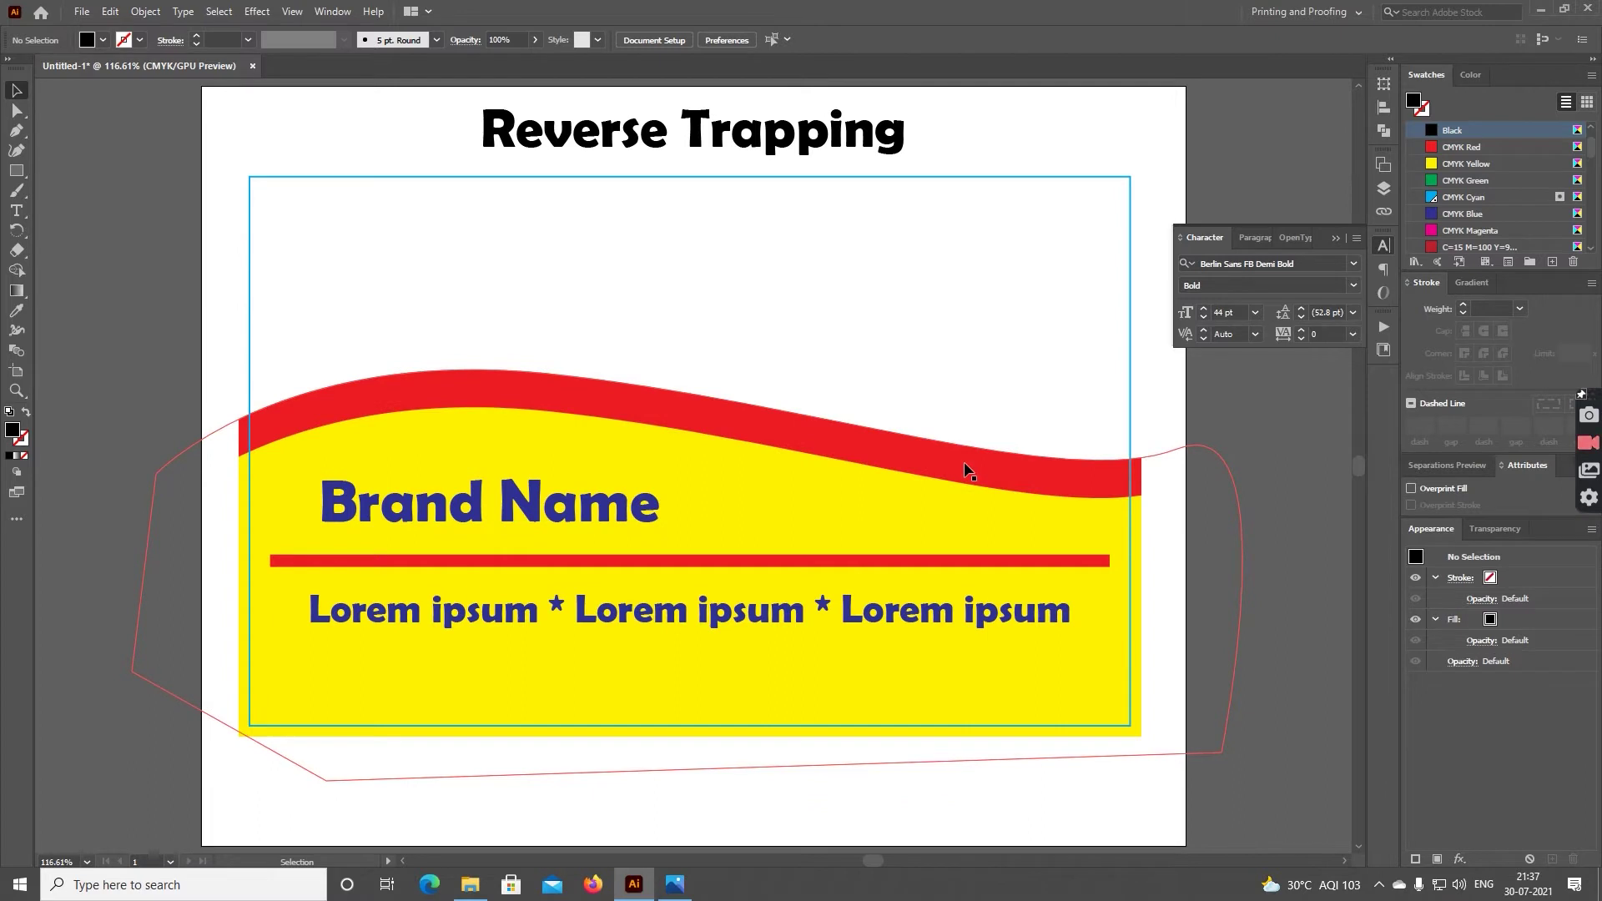
{"action": "key", "text": "a"}
{"action": "key", "text": "ctrl+z"}
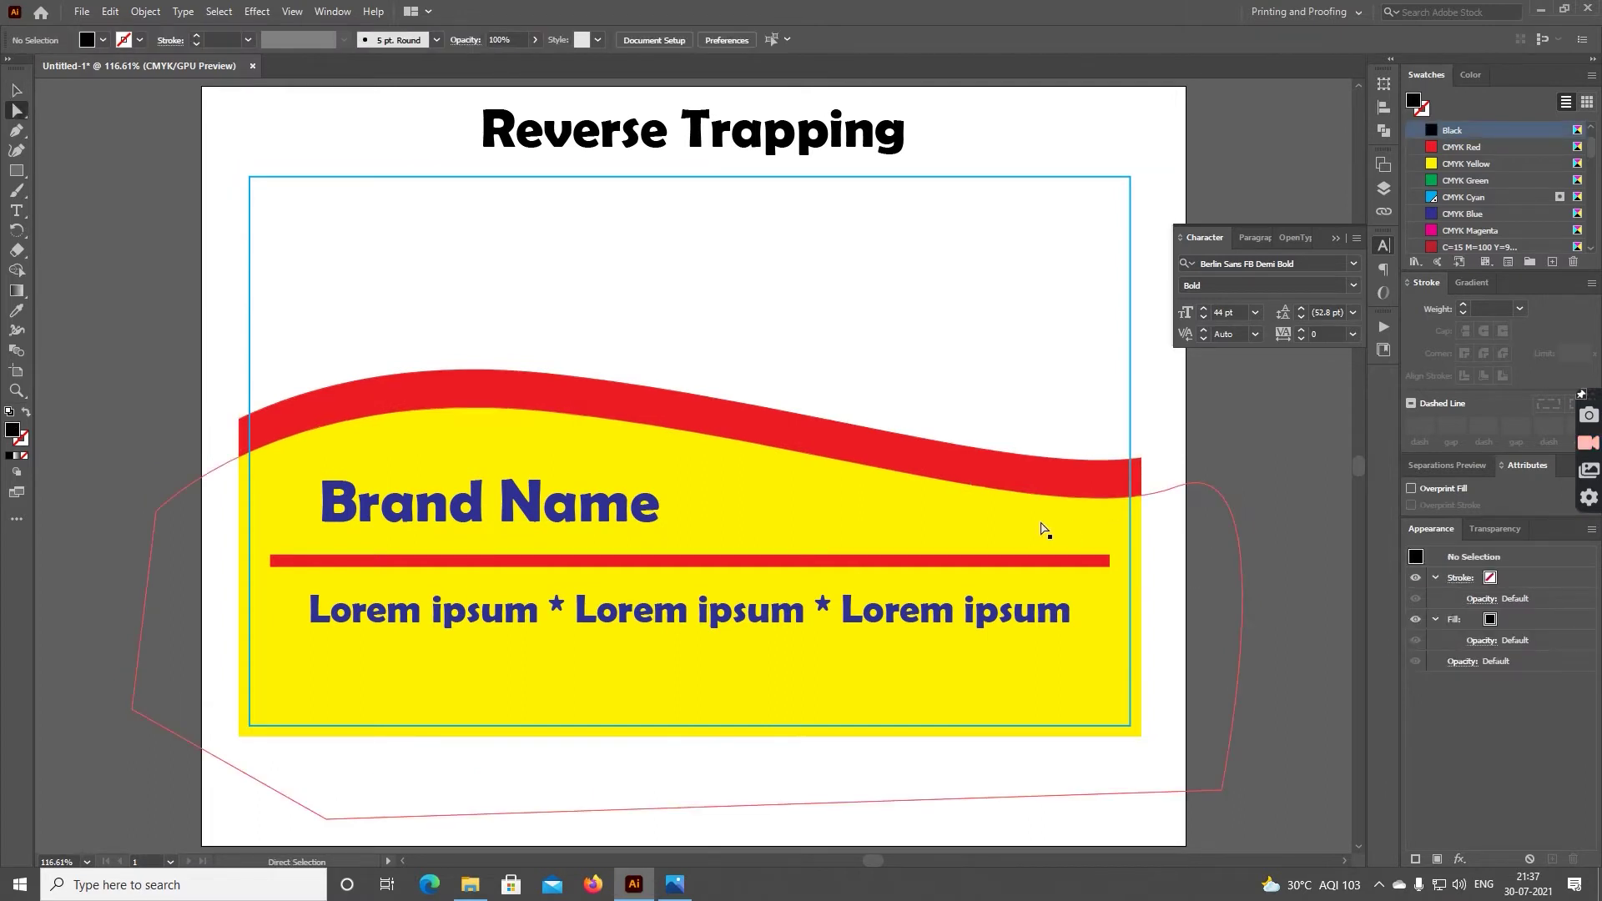
{"action": "left_click", "coordinate": [1043, 529]}
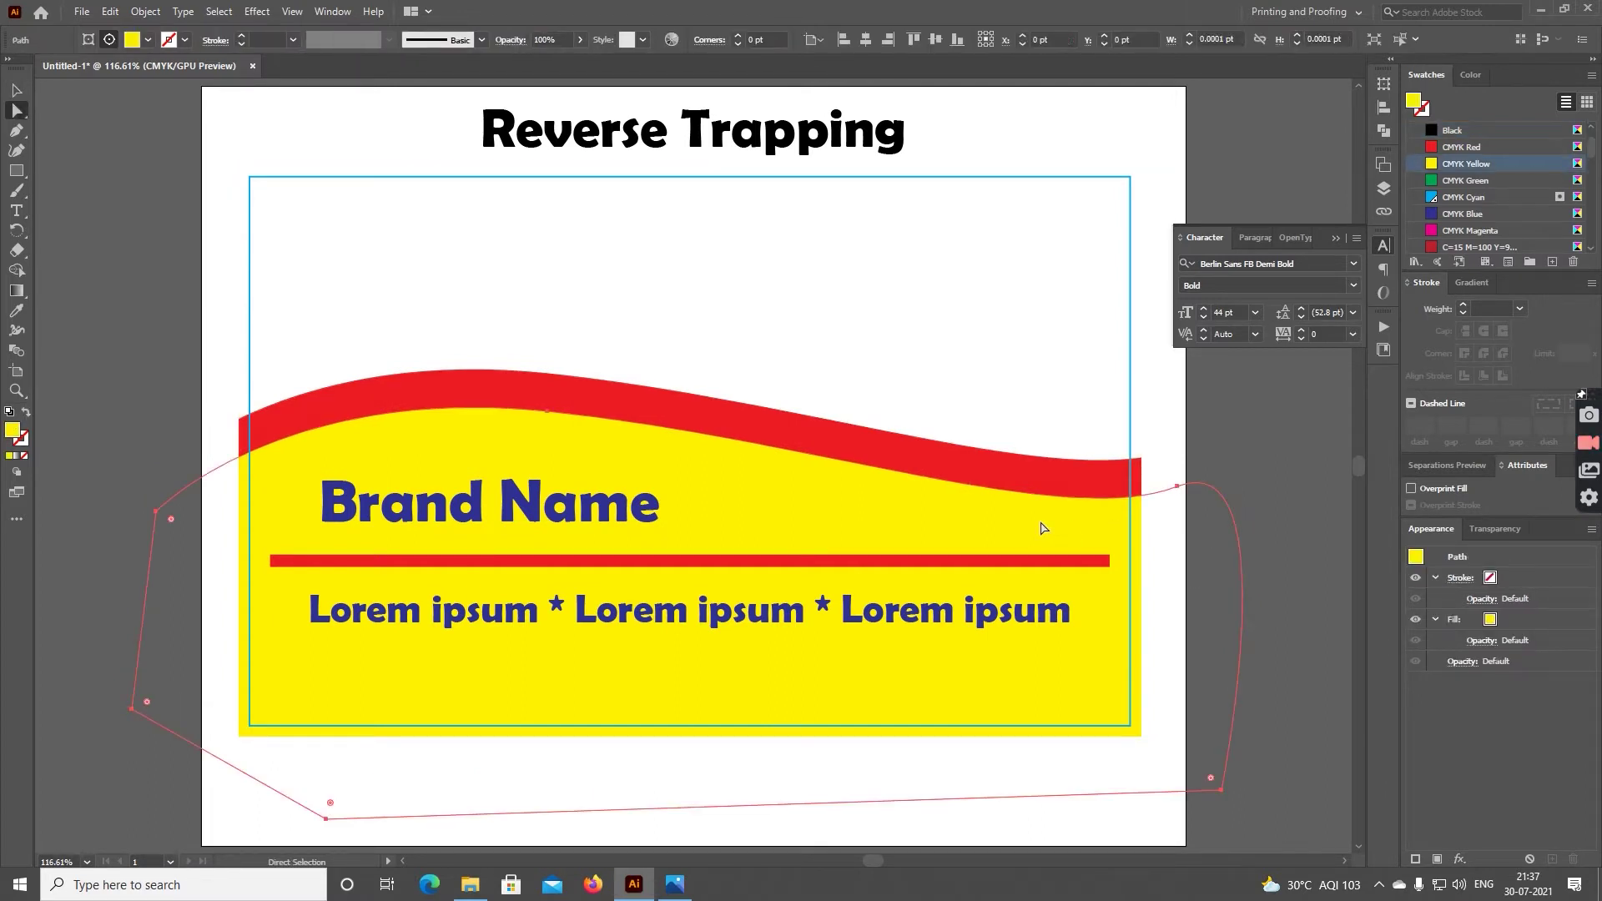
{"action": "left_click", "coordinate": [1295, 591]}
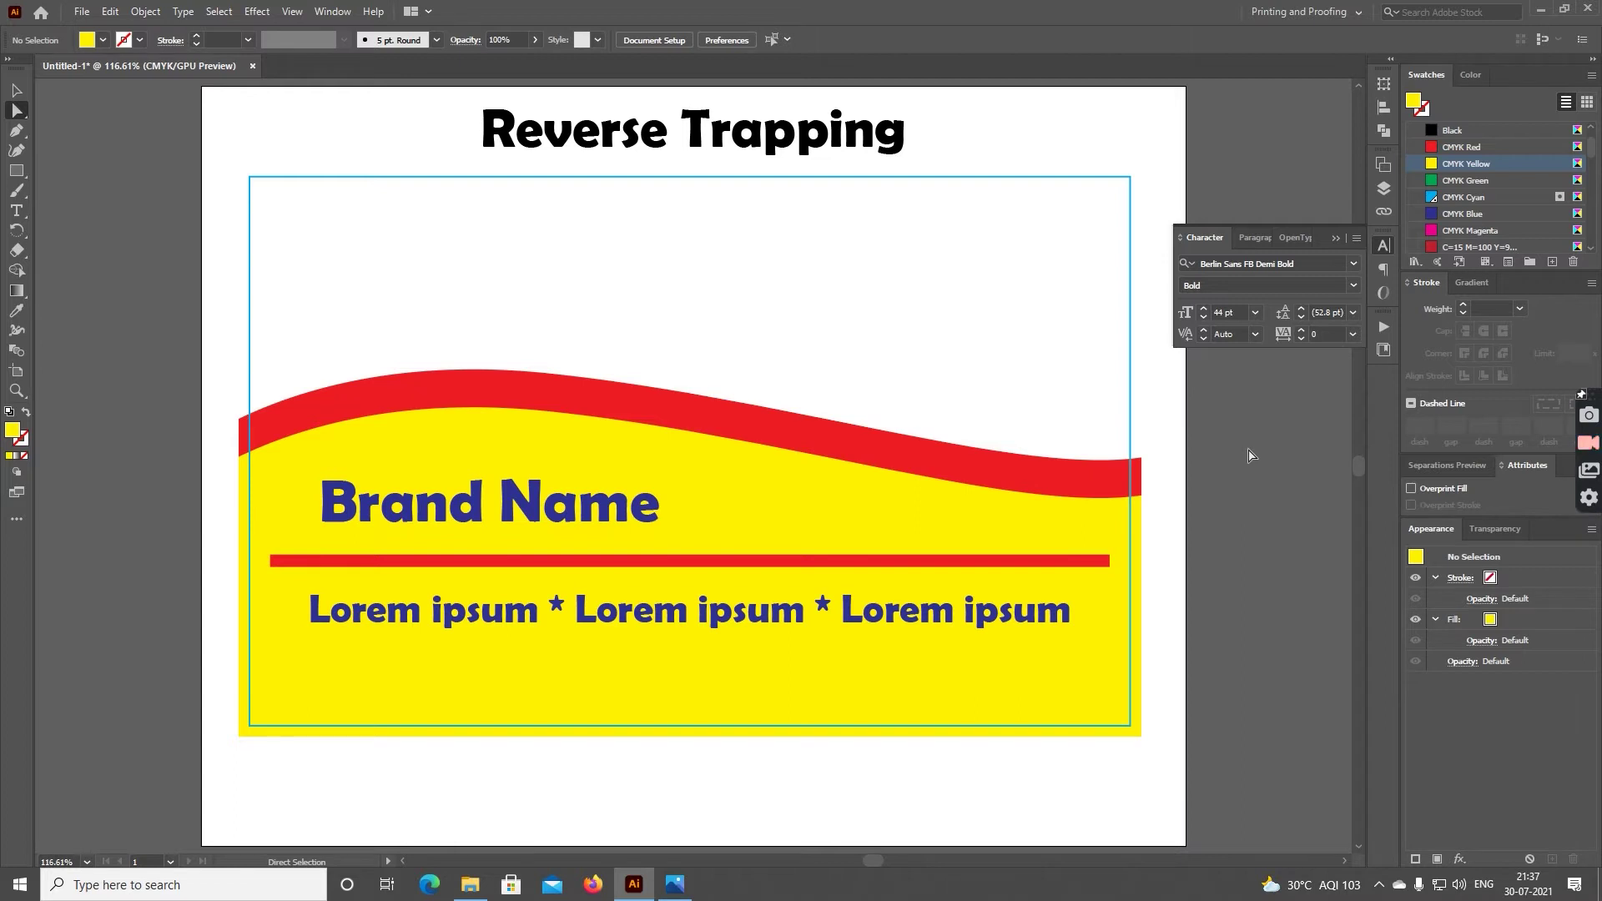
Zoom in on the red and yellow wave boundary and select the yellow shape's path
{"action": "key", "text": "z"}
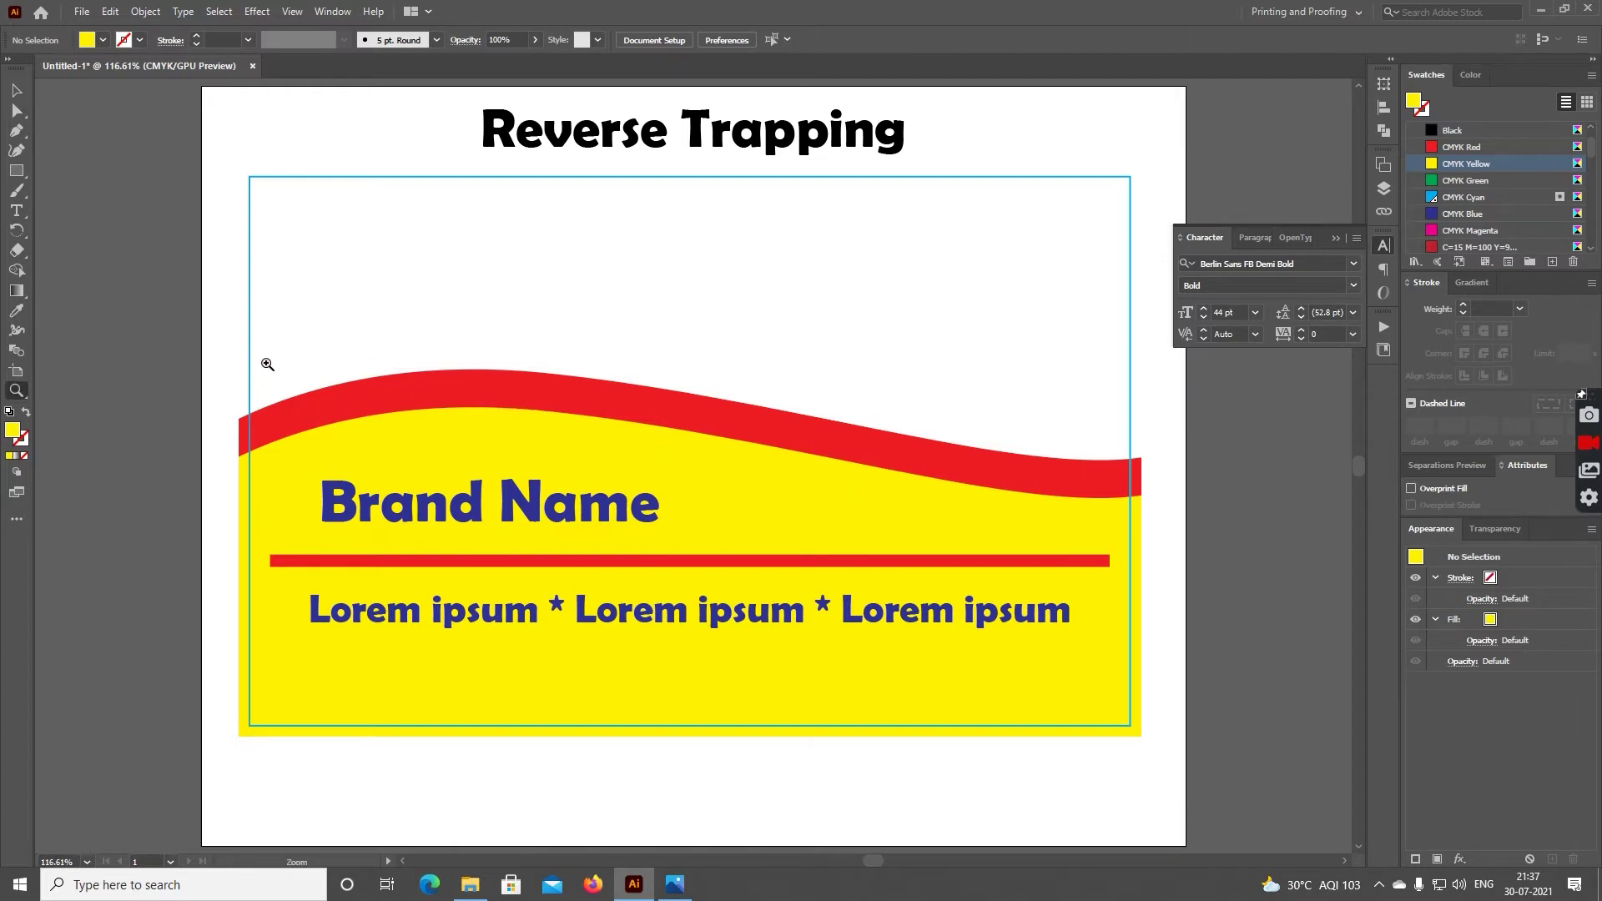
{"action": "left_click_drag", "start_coordinate": [266, 349], "coordinate": [419, 494]}
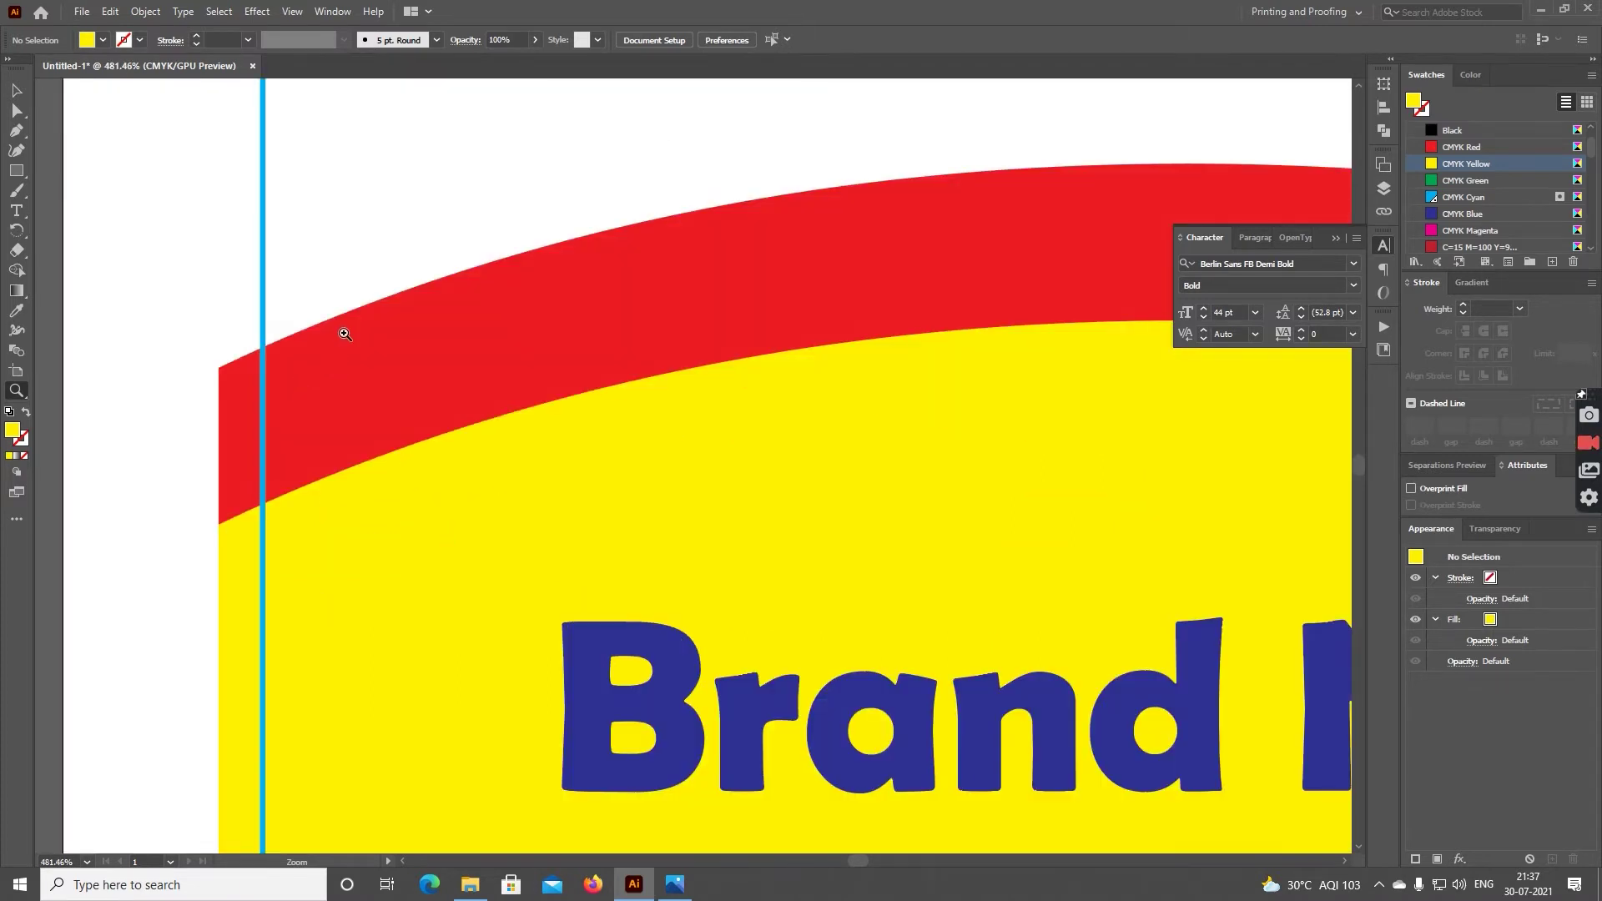
{"action": "left_click_drag", "start_coordinate": [285, 214], "coordinate": [597, 592]}
{"action": "key", "text": "a"}
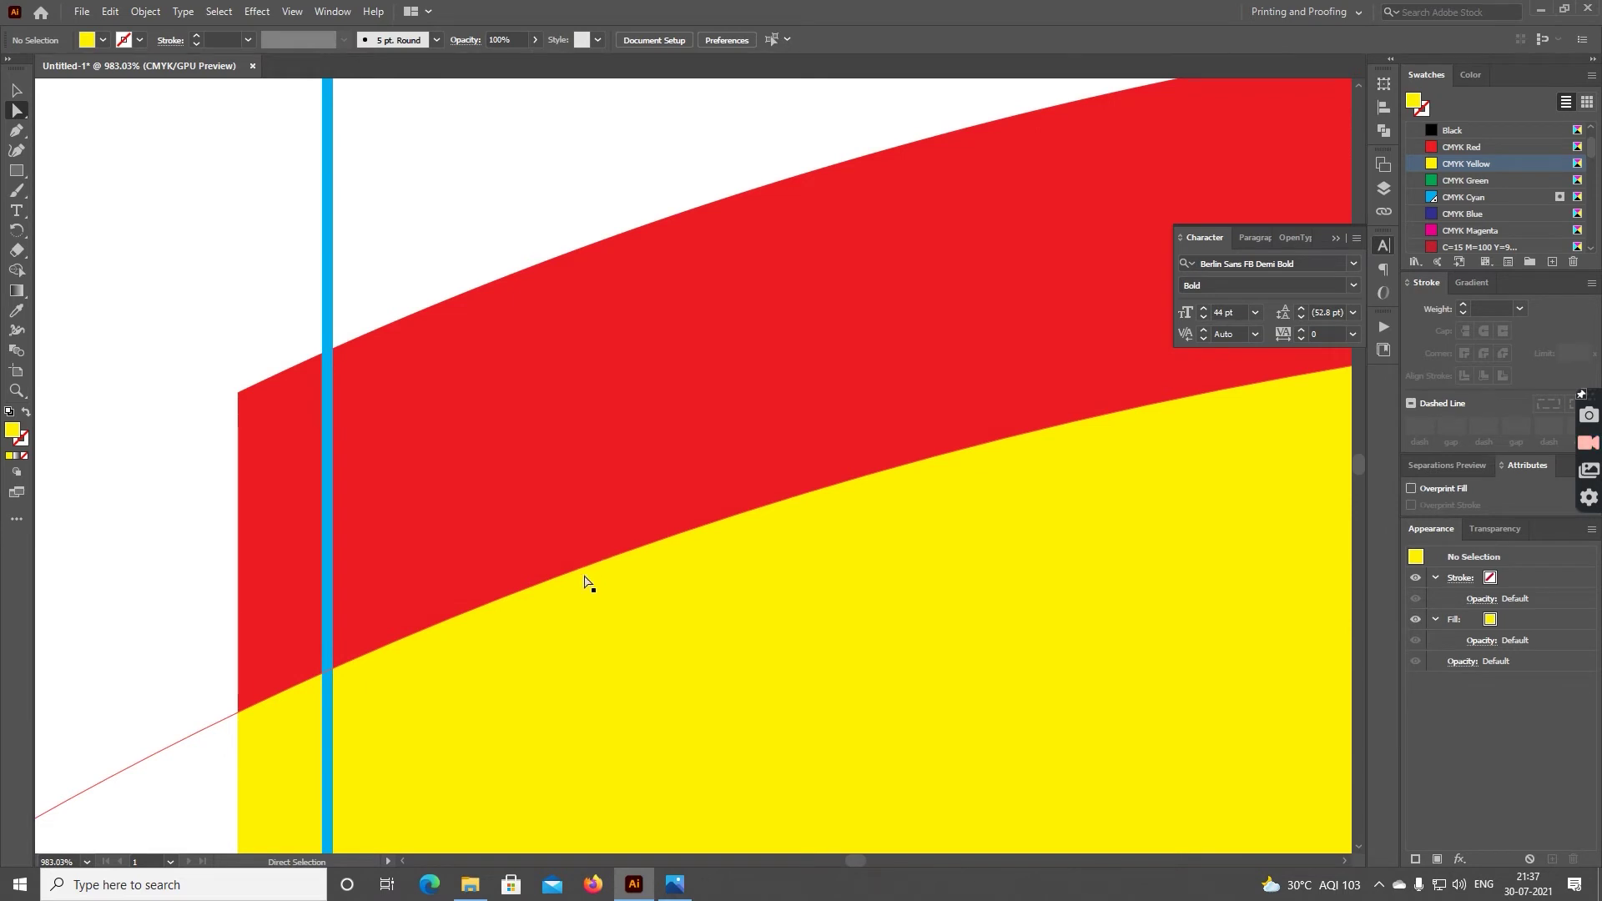
{"action": "left_click", "coordinate": [651, 594]}
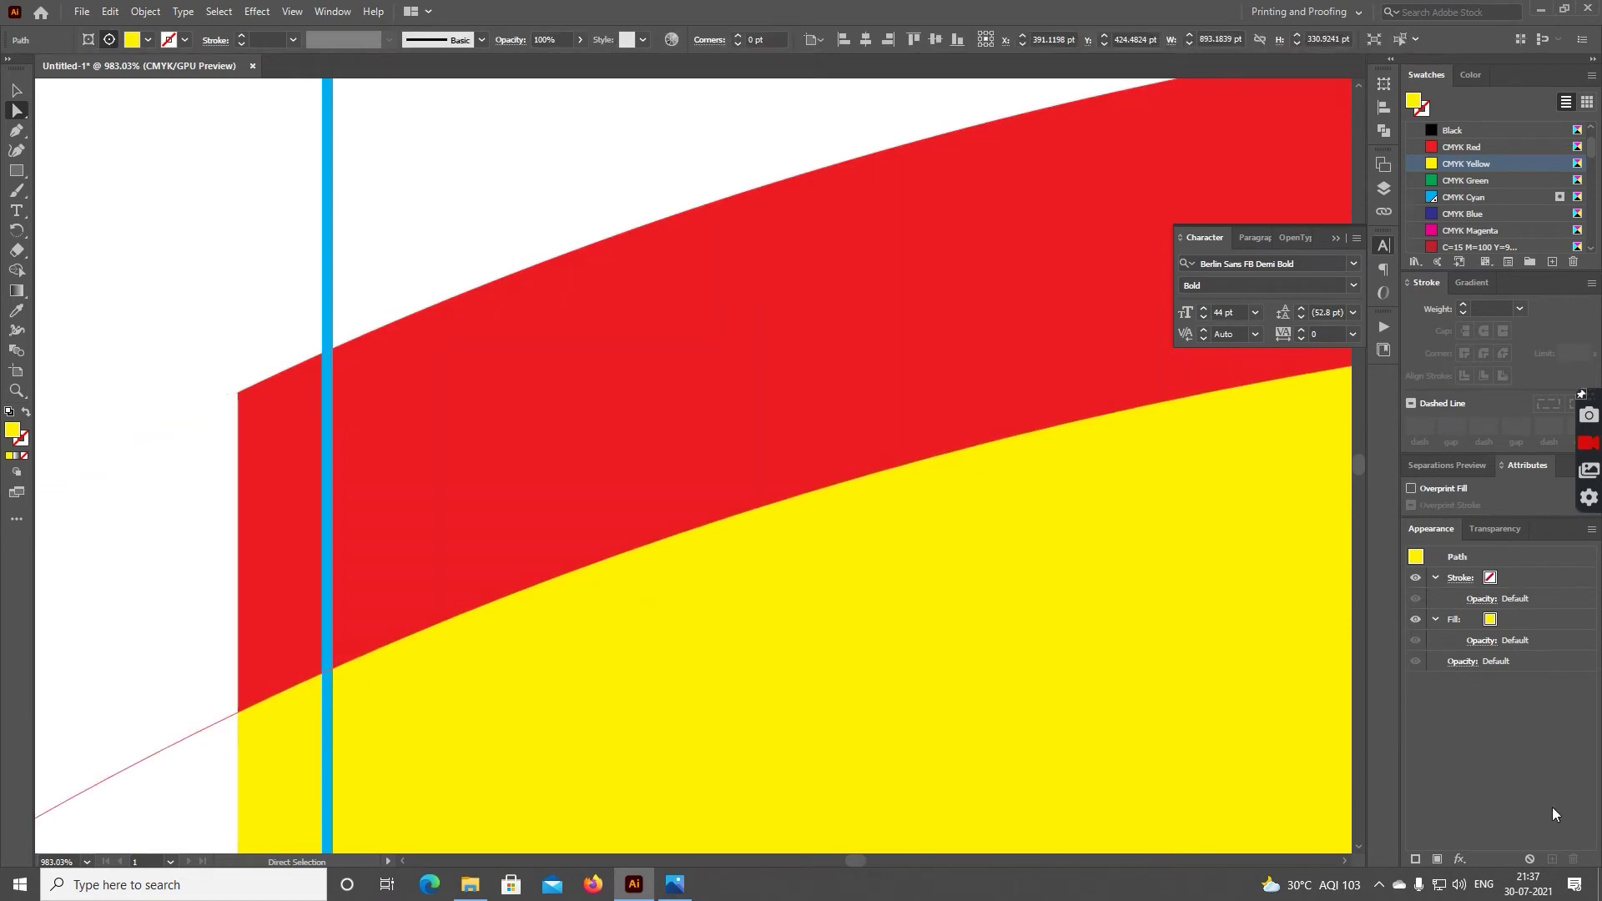
Add a white 1 pt stroke to the yellow shape, placed beneath its fill
{"action": "left_click", "coordinate": [1415, 858]}
{"action": "left_click_drag", "start_coordinate": [1585, 622], "coordinate": [1566, 667]}
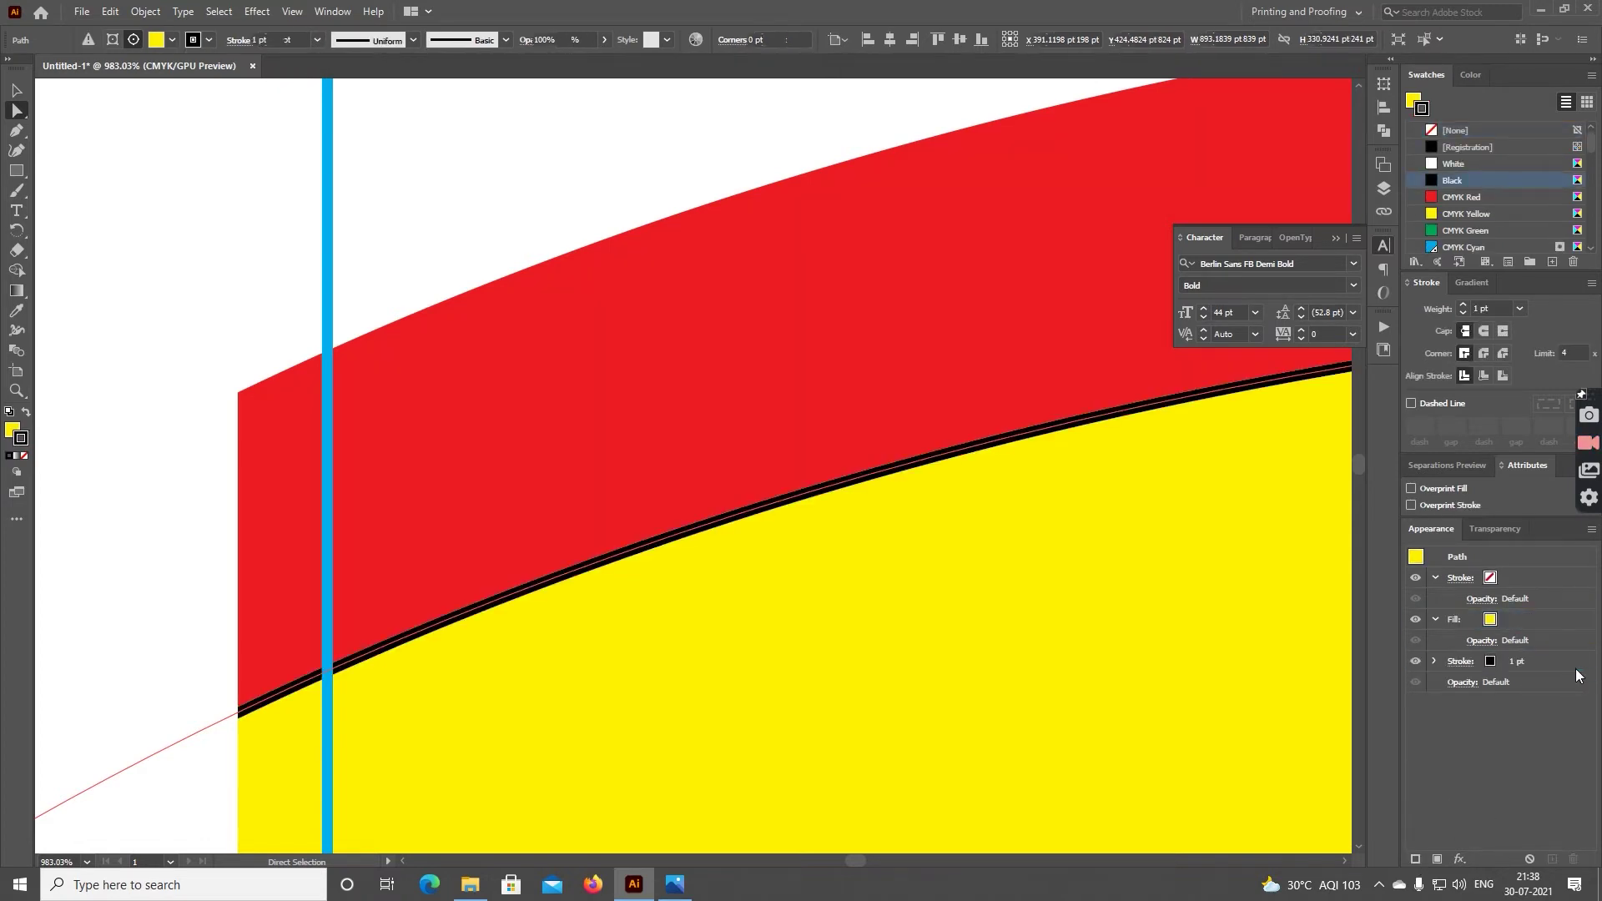
{"action": "left_click", "coordinate": [1565, 667]}
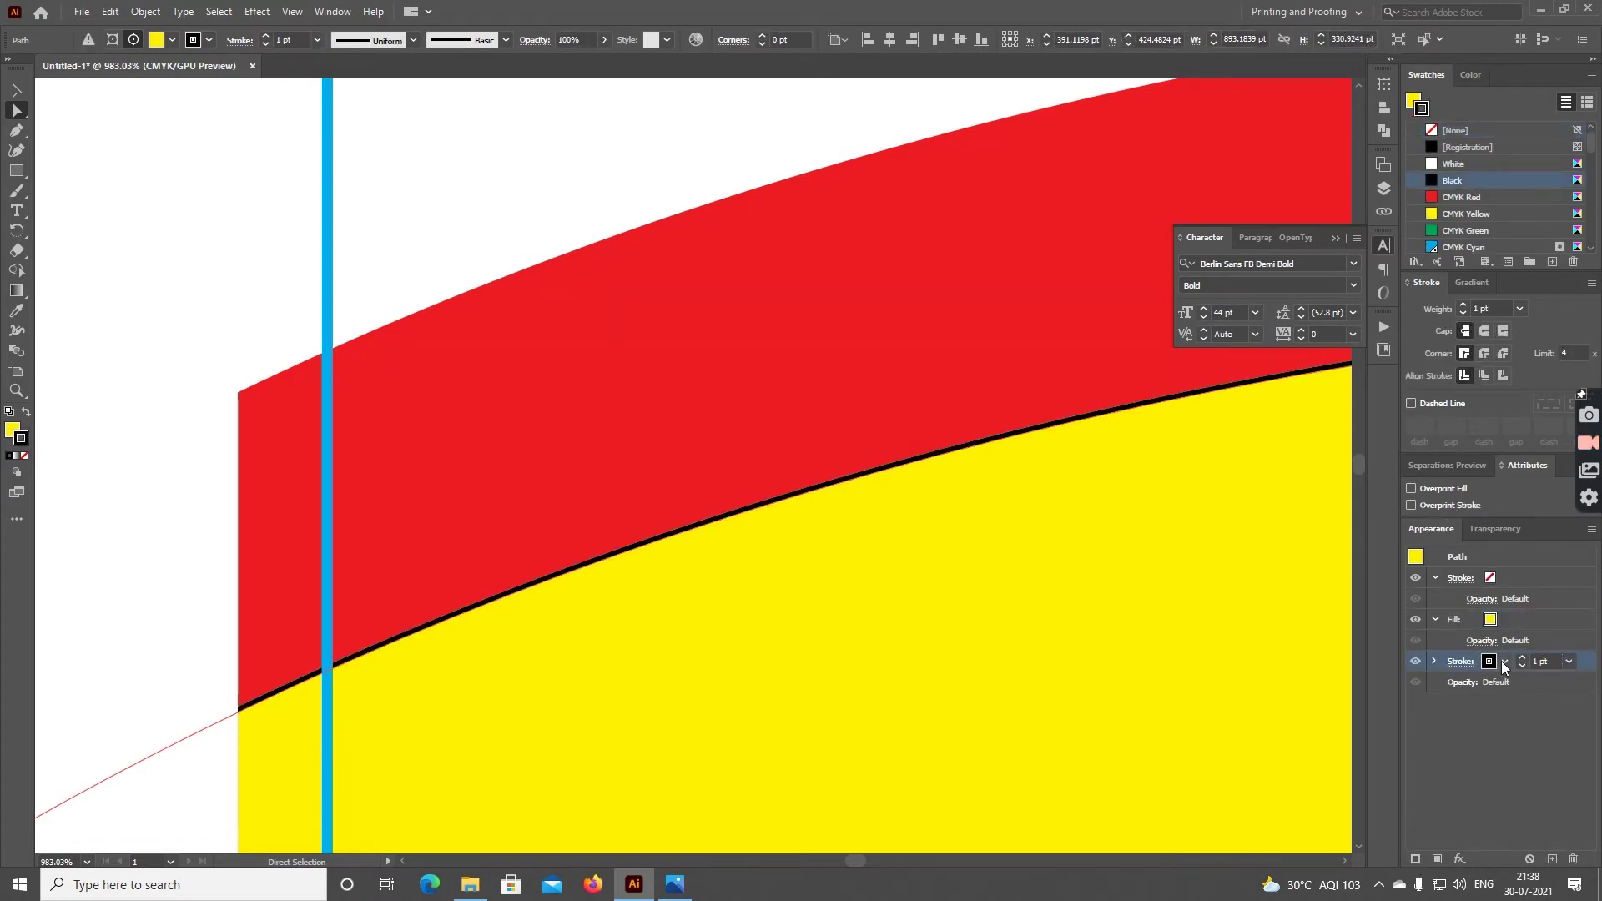
{"action": "left_click", "coordinate": [1504, 664]}
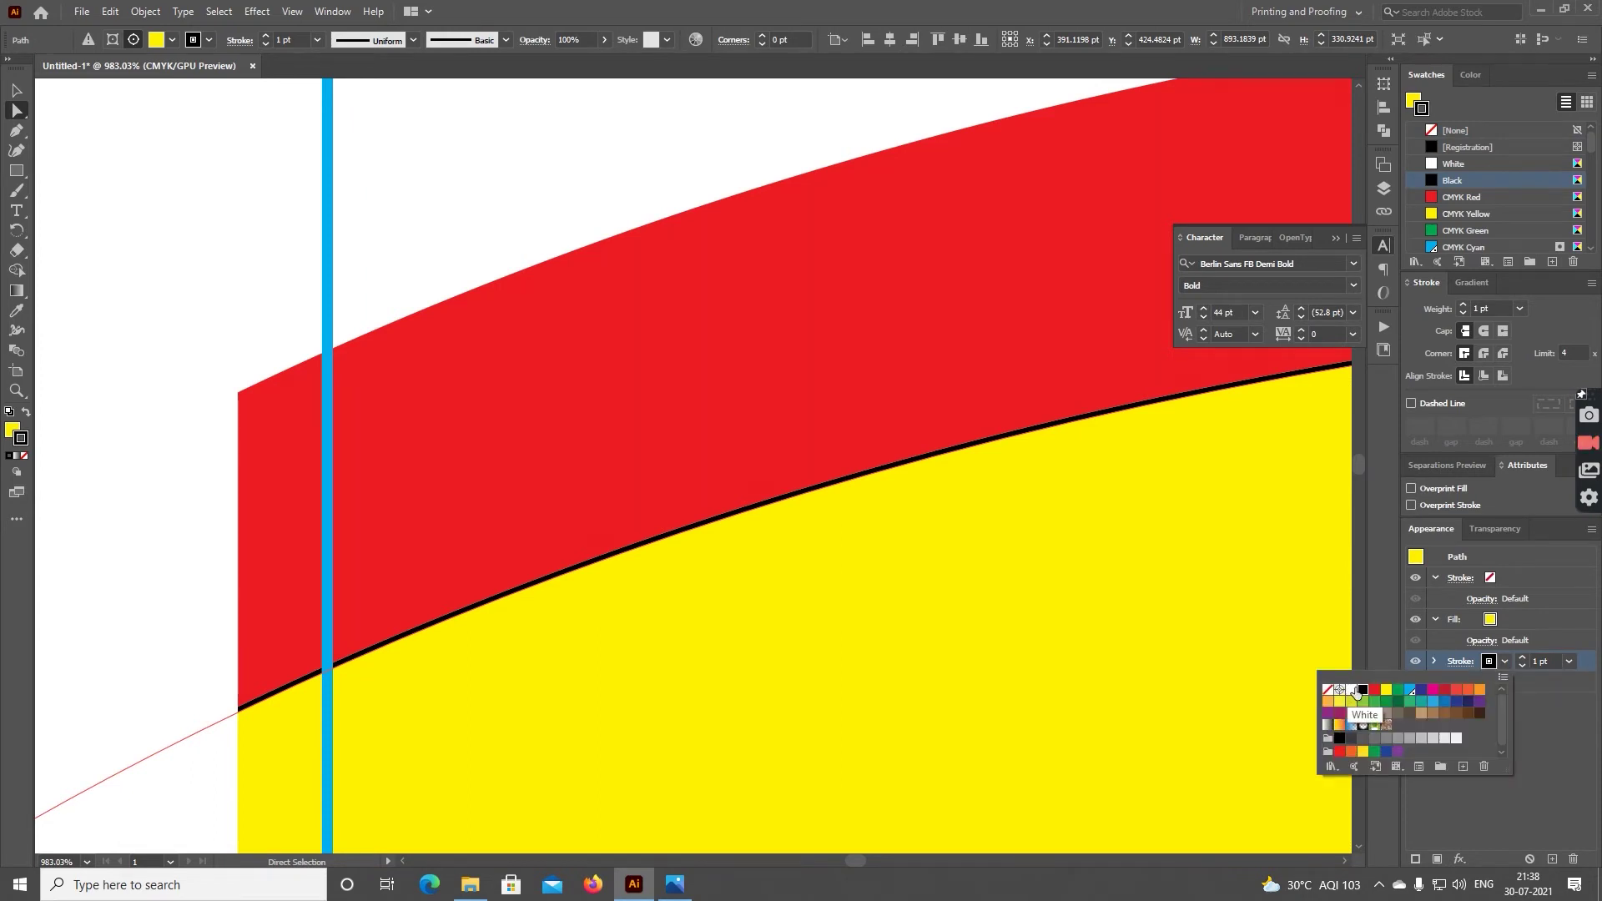
{"action": "left_click", "coordinate": [1352, 690]}
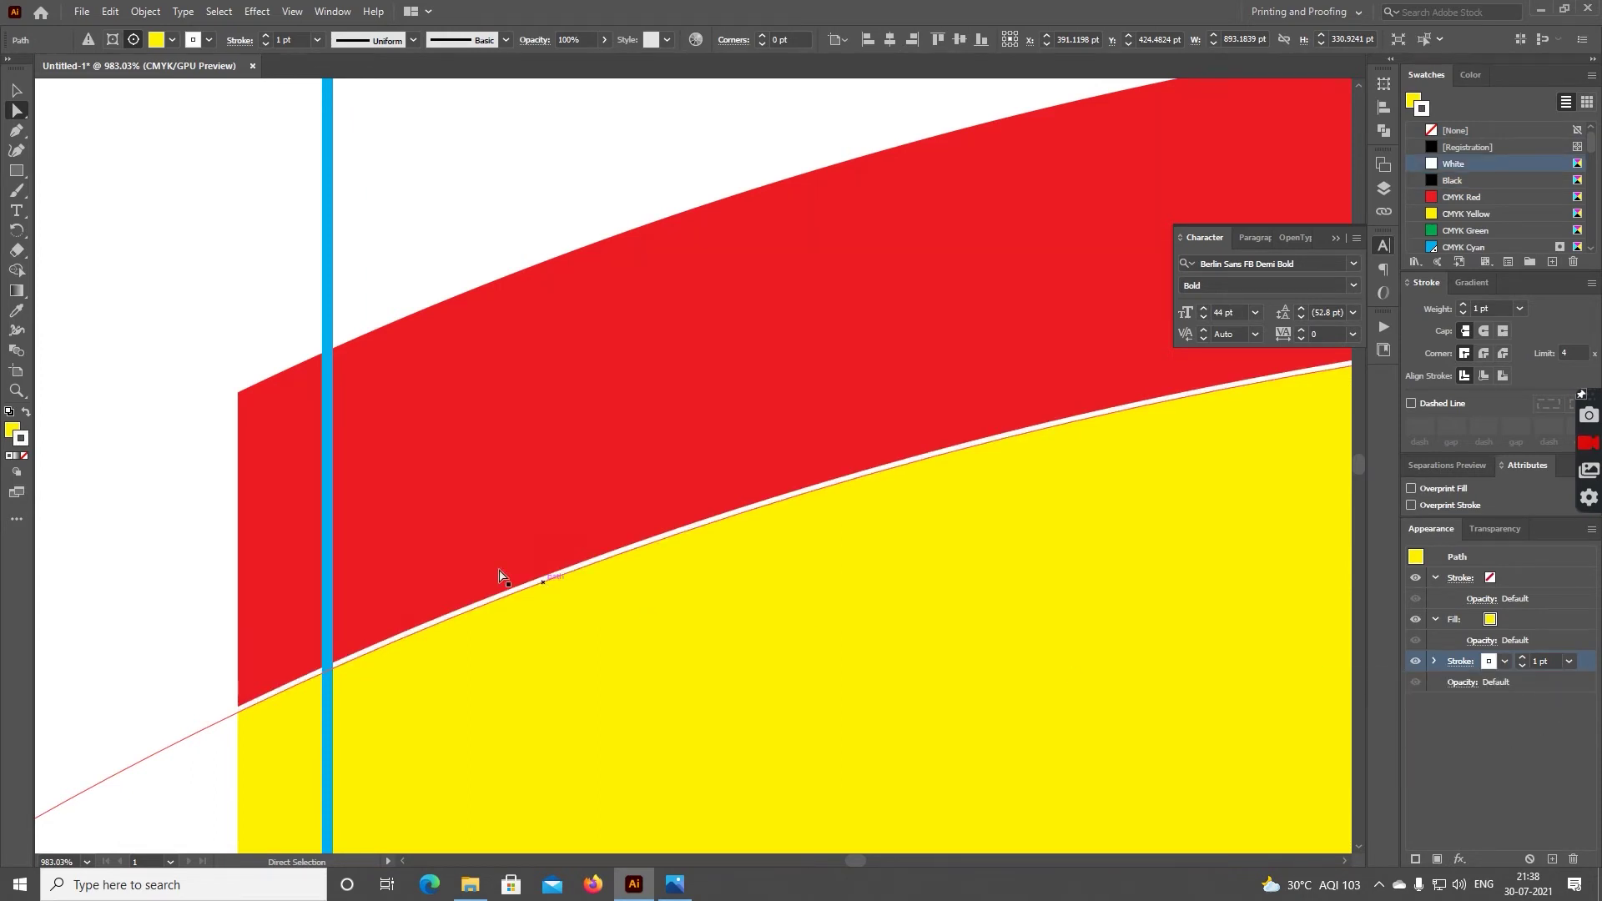
Deselect and zoom closer to inspect the white edge along the red wave
{"action": "left_click", "coordinate": [167, 581]}
{"action": "key", "text": "z"}
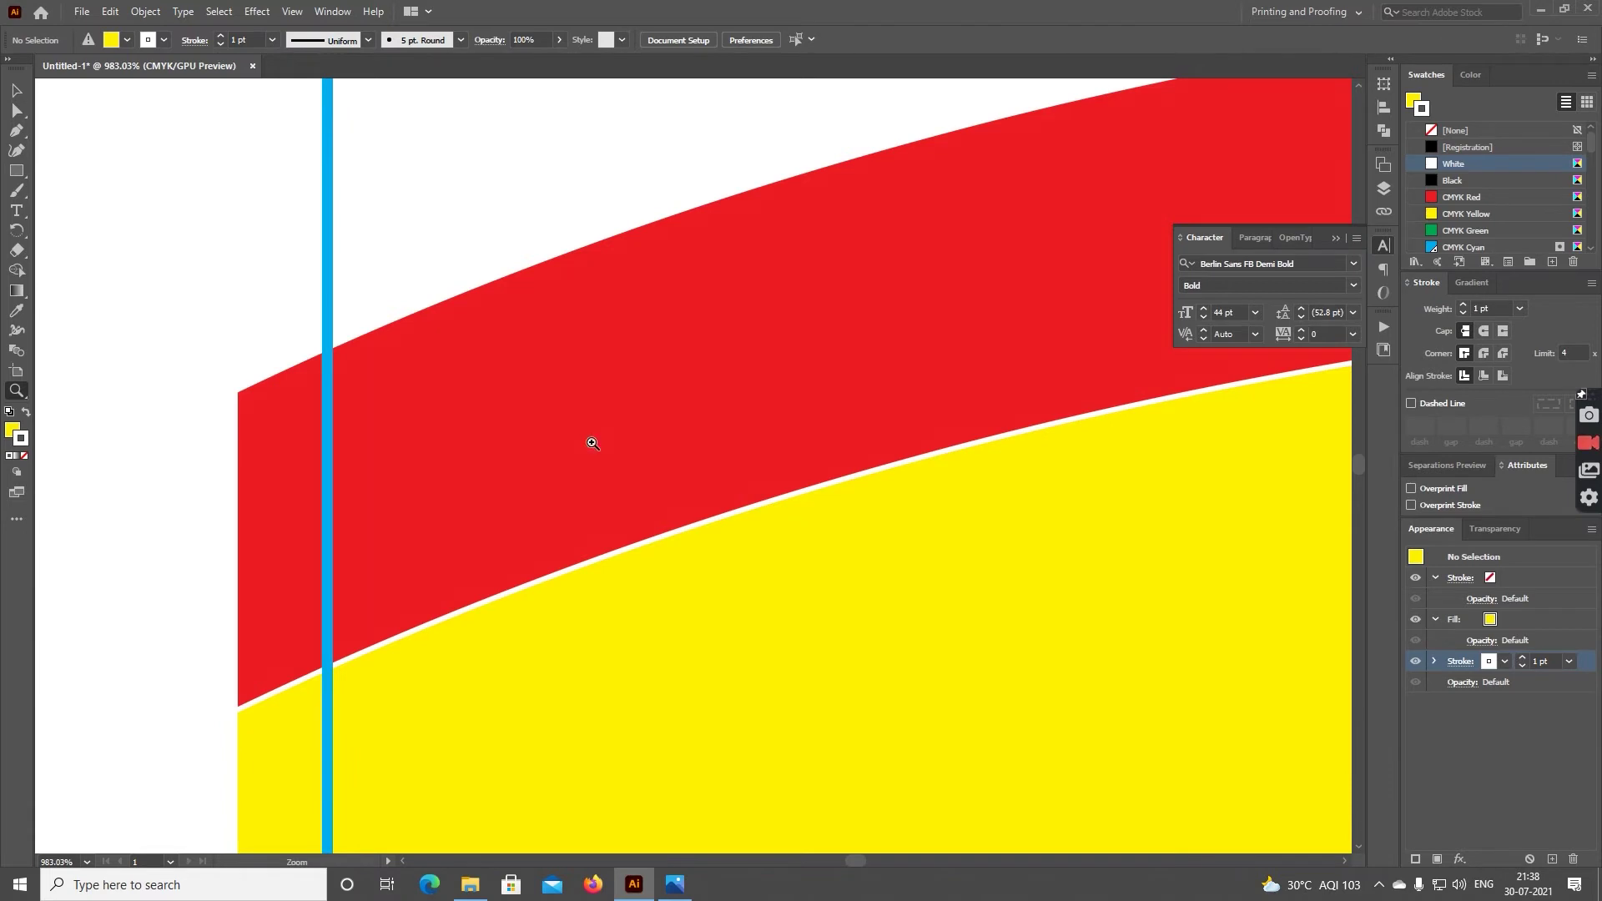
{"action": "left_click", "coordinate": [904, 658]}
{"action": "left_click", "coordinate": [698, 385]}
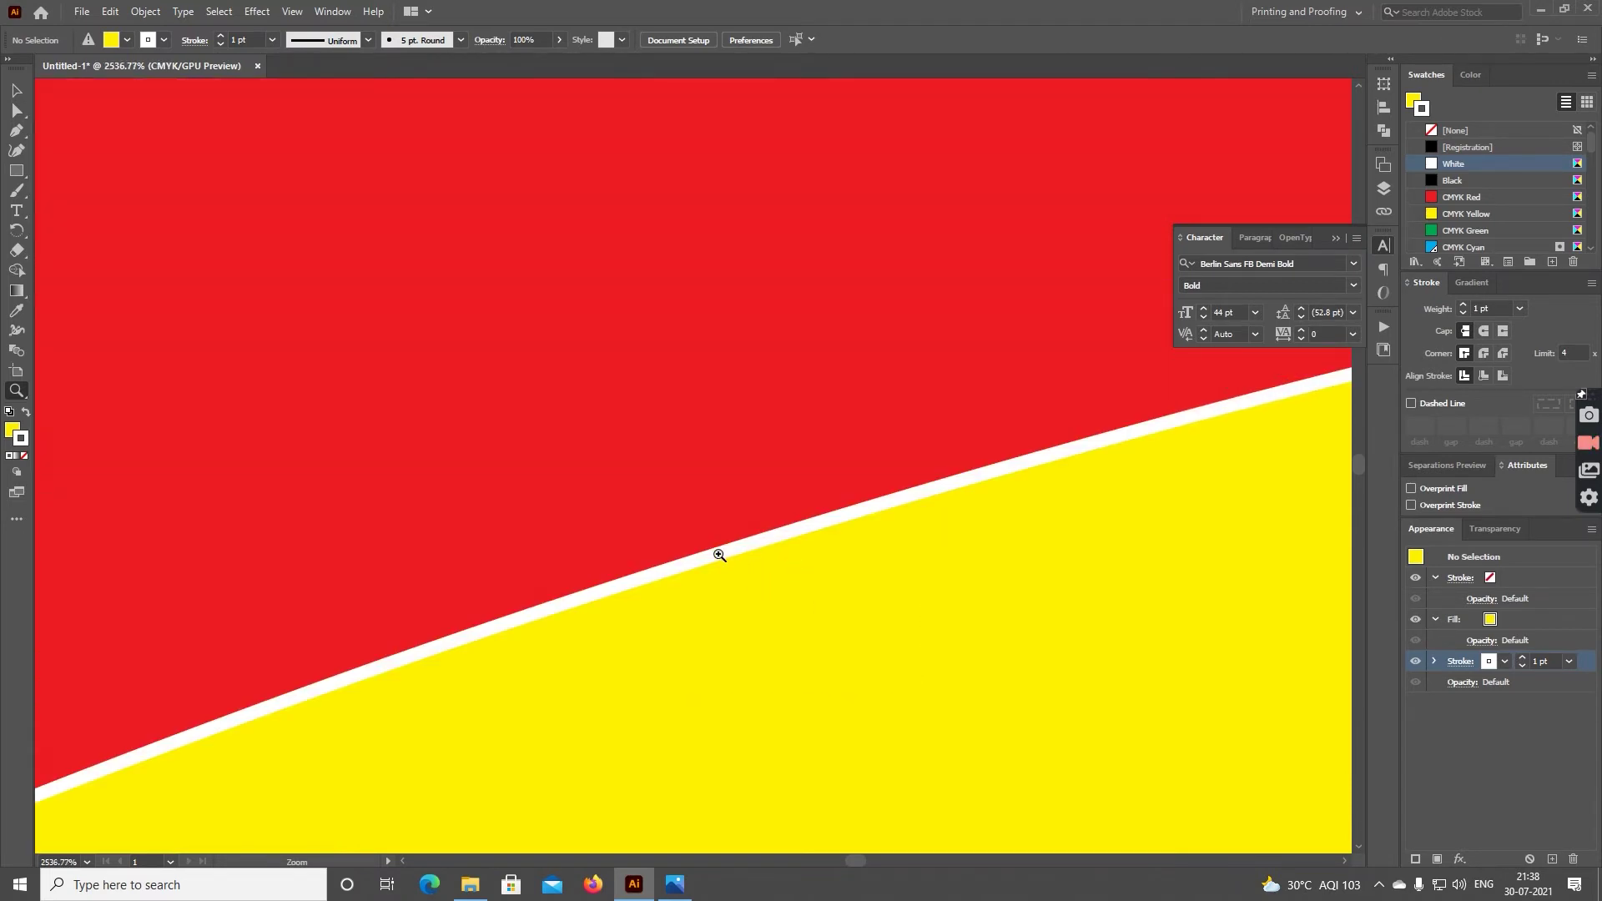
Select the blue Brand Name text, briefly switching its fill to black and back to blue
{"action": "key", "text": "ctrl+0"}
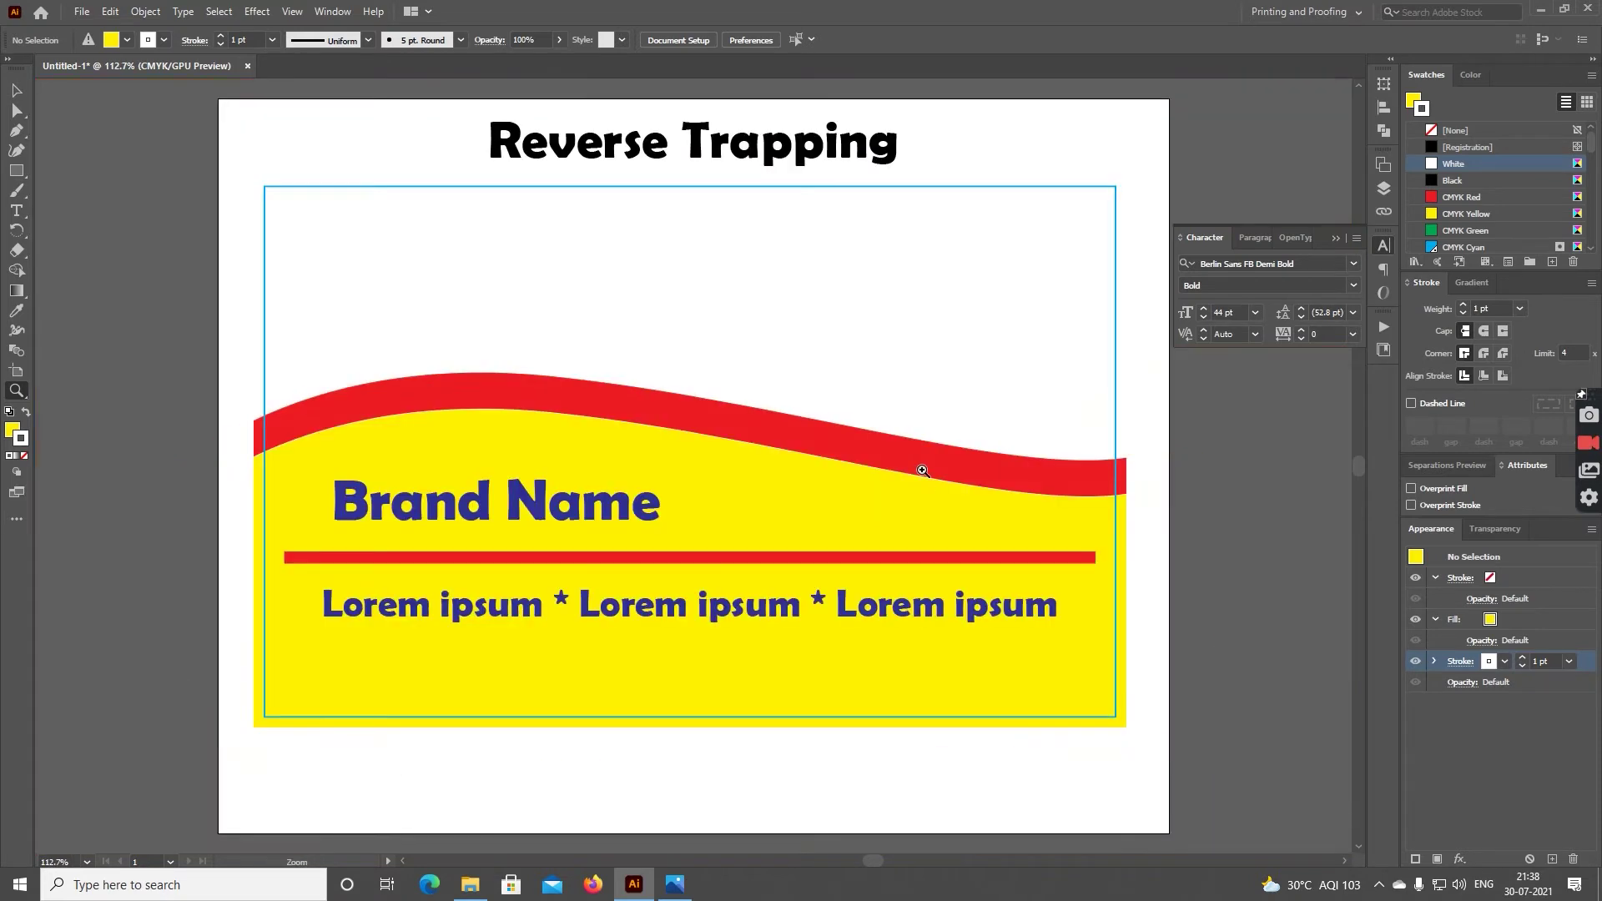
{"action": "left_click_drag", "start_coordinate": [568, 456], "coordinate": [648, 519]}
{"action": "key", "text": "a"}
{"action": "left_click", "coordinate": [865, 658]}
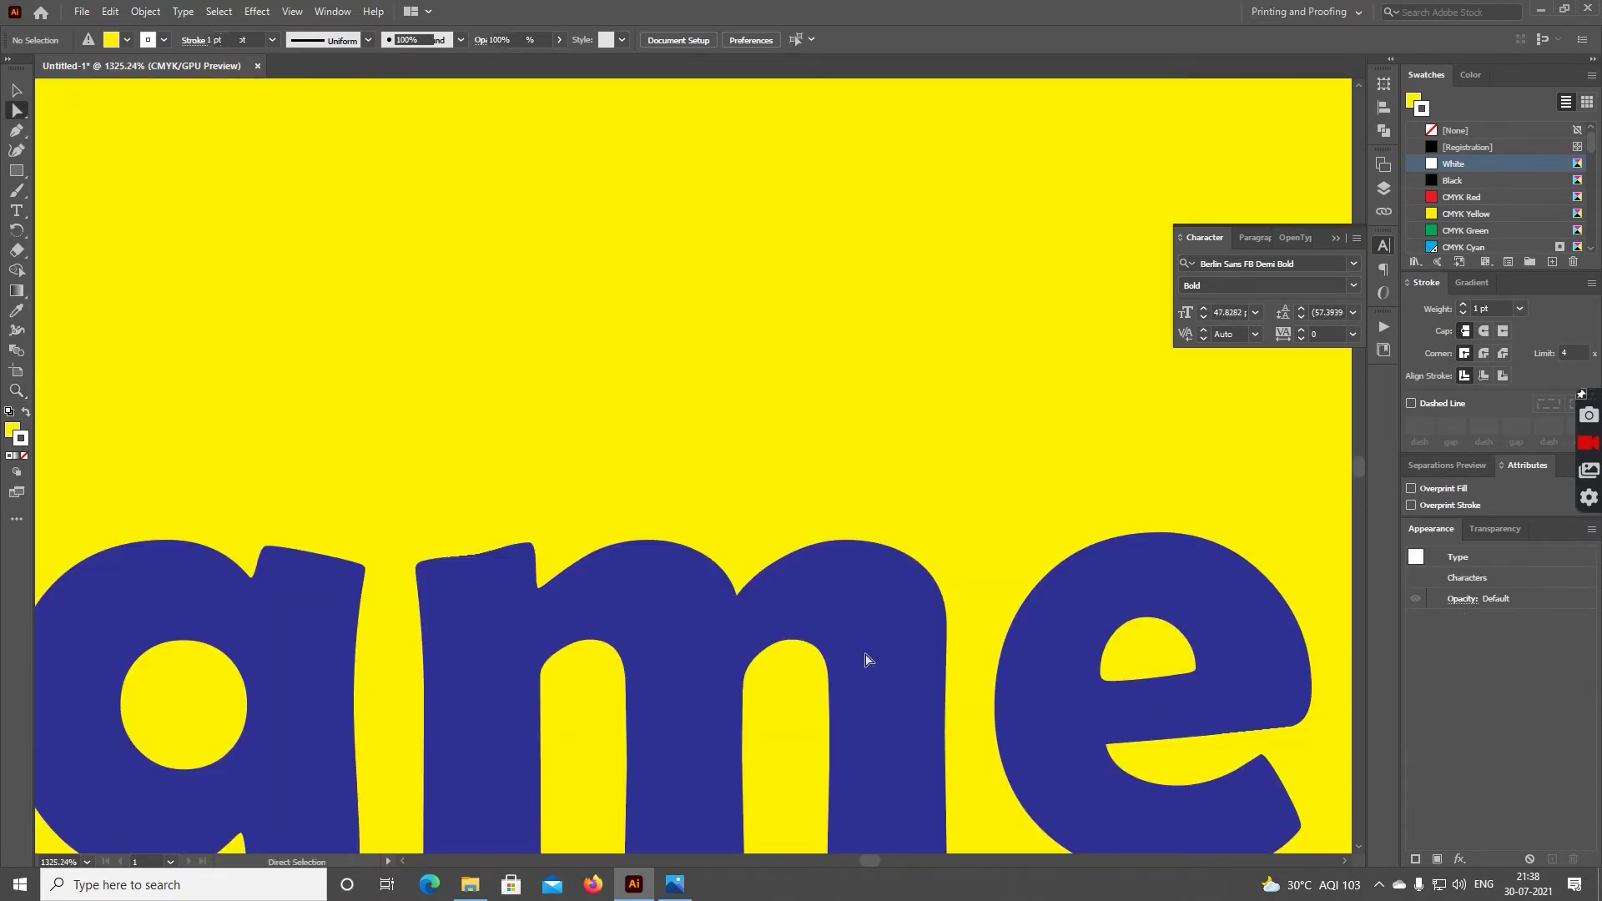
{"action": "key", "text": "v"}
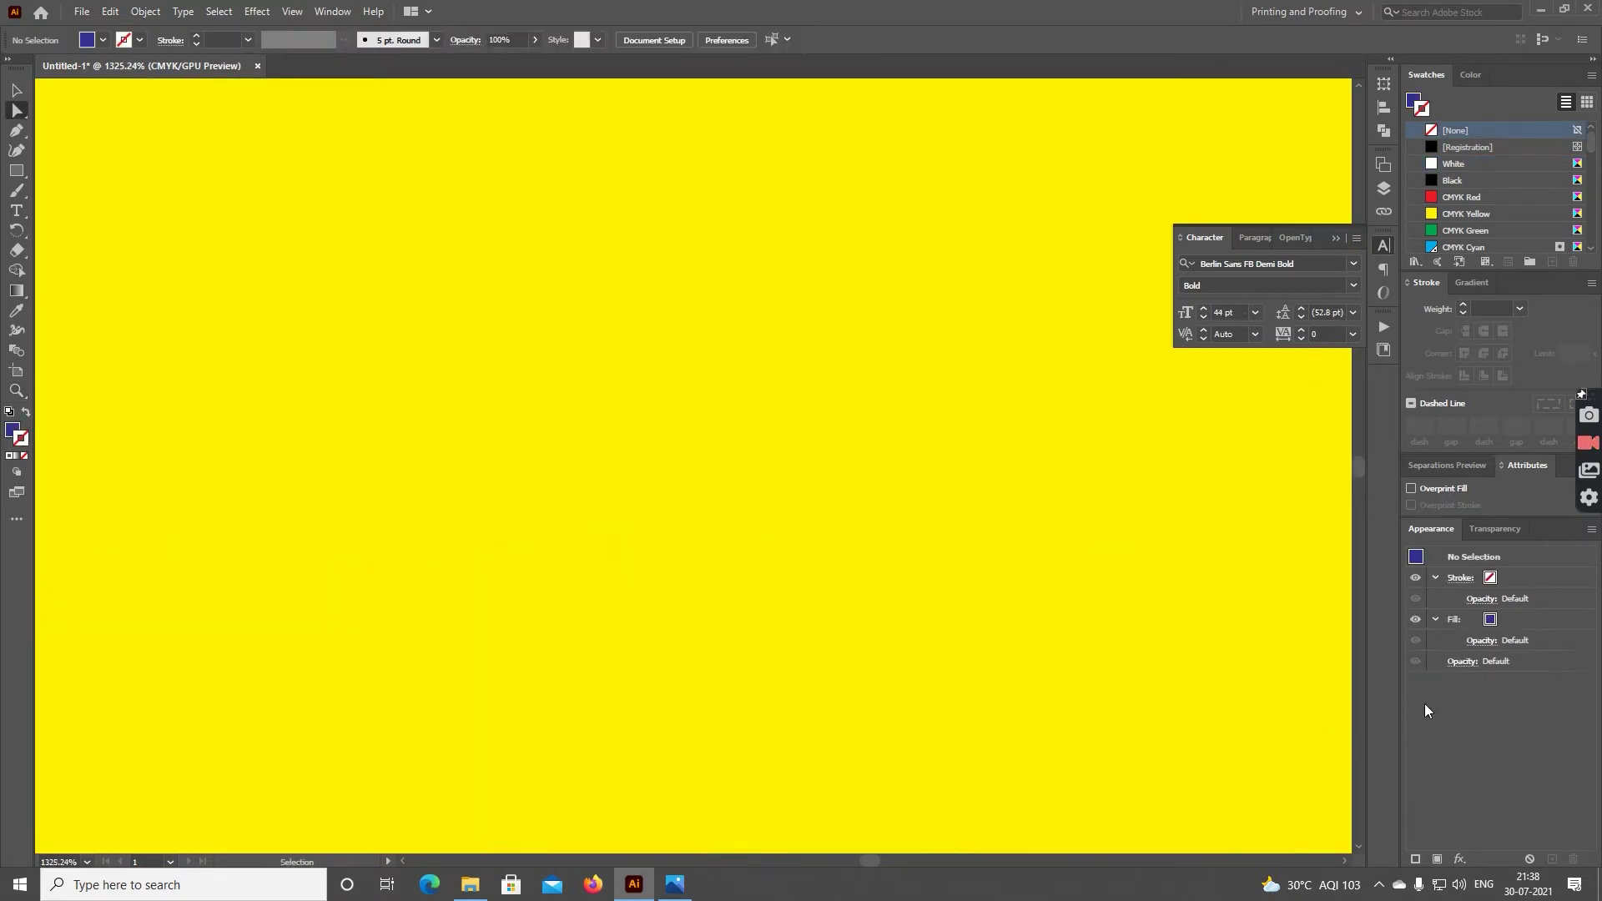
{"action": "key", "text": "a"}
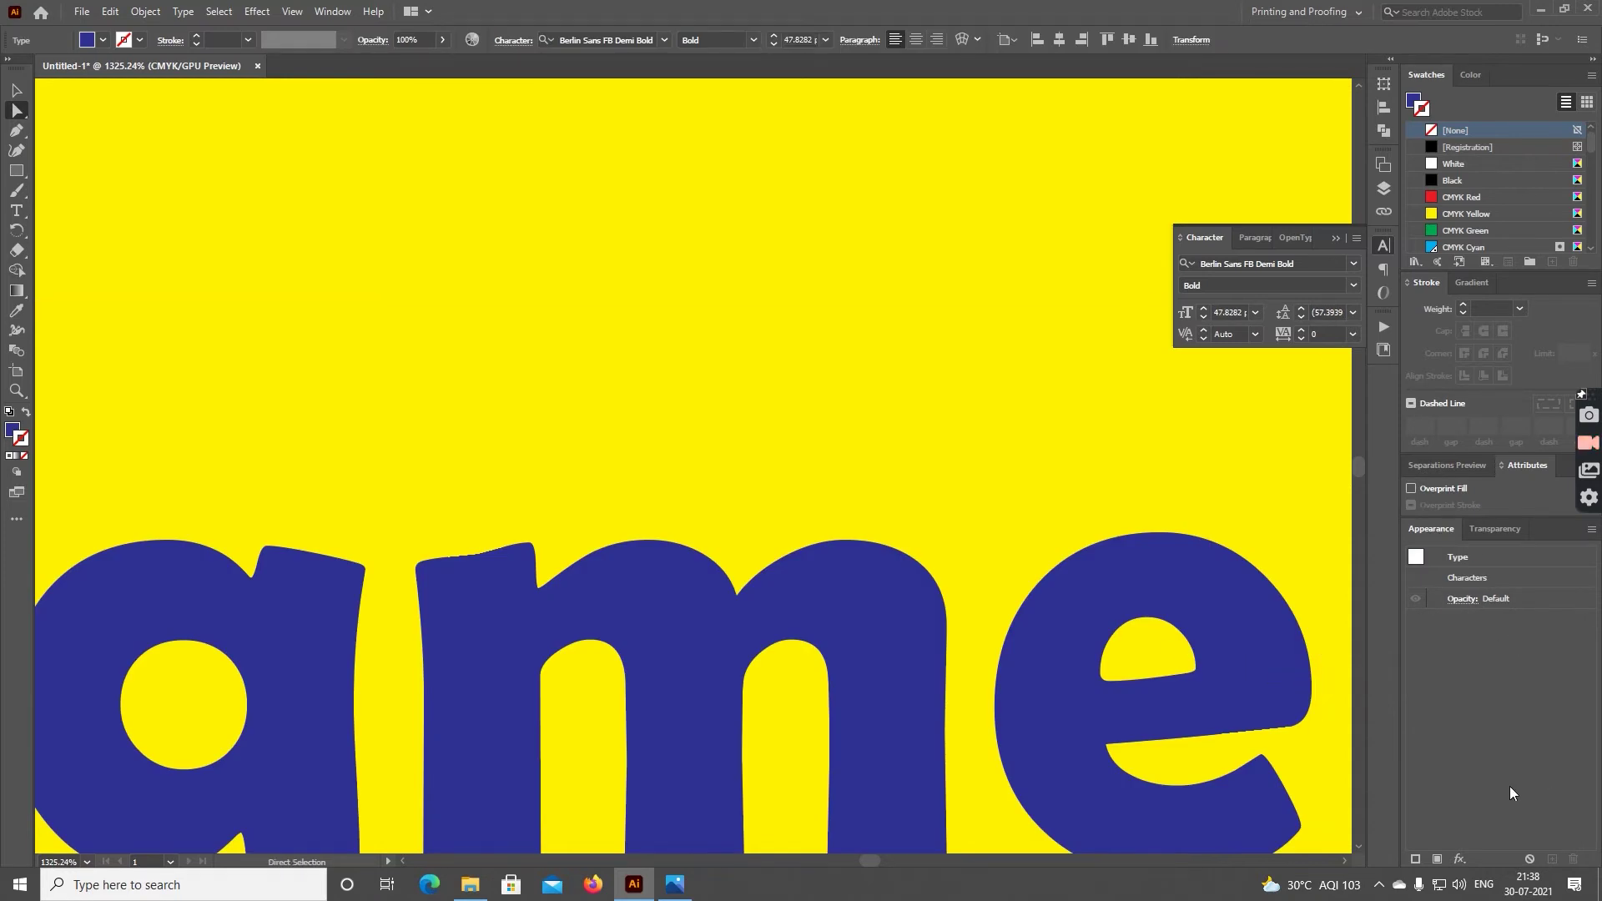
{"action": "left_click", "coordinate": [1436, 858]}
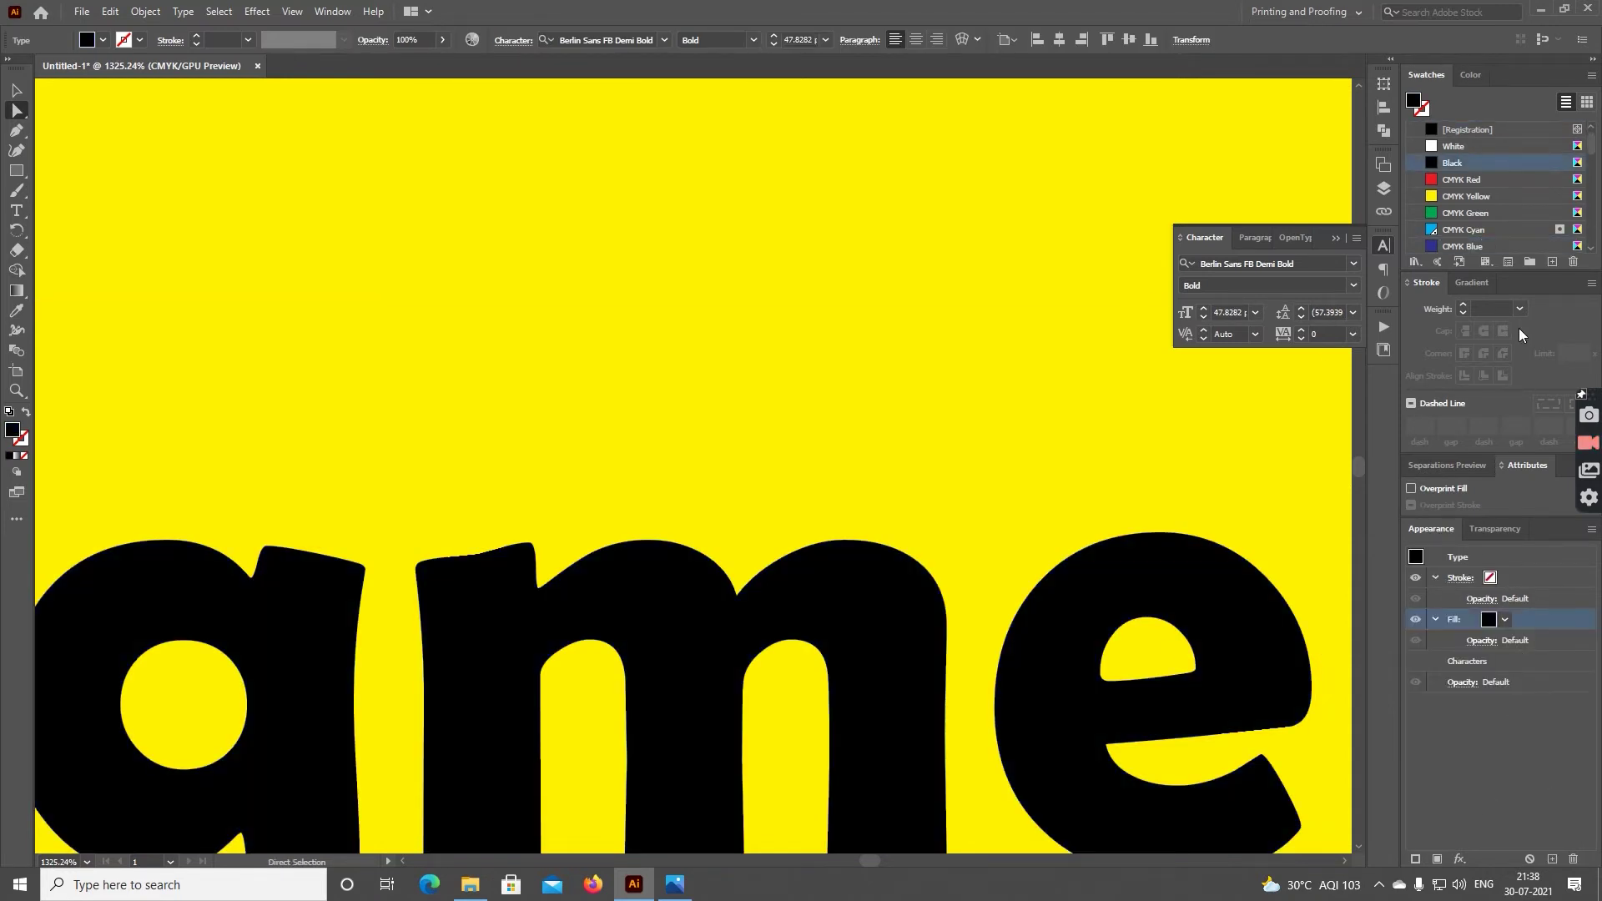
{"action": "left_click", "coordinate": [1528, 246]}
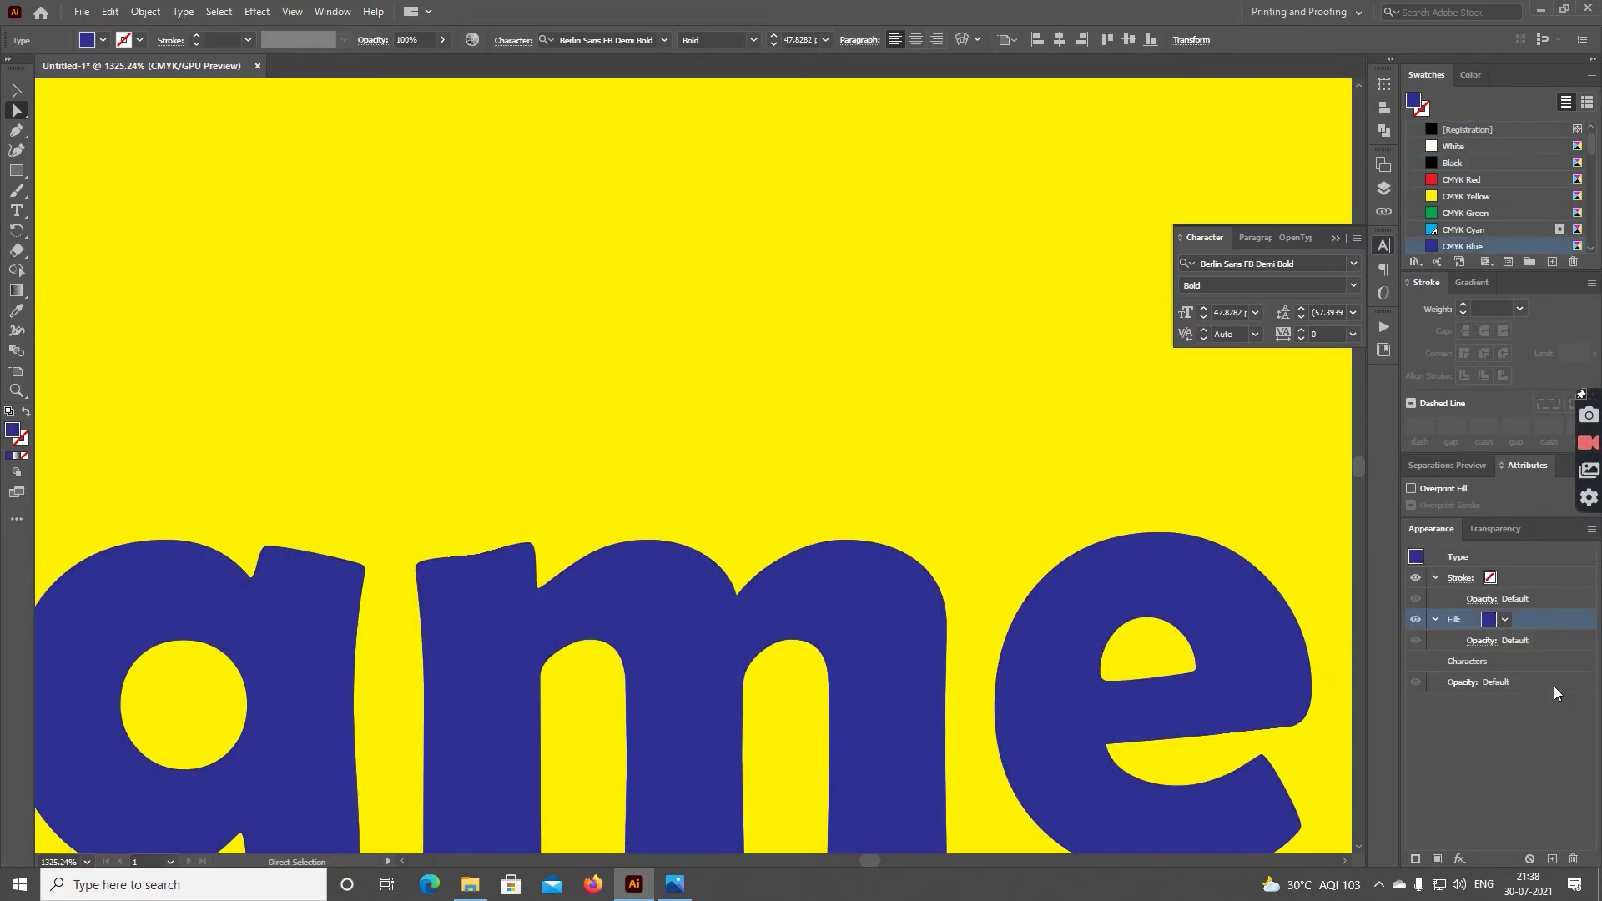
Add a white 1 pt stroke beneath the Brand Name fill
{"action": "left_click", "coordinate": [1415, 858]}
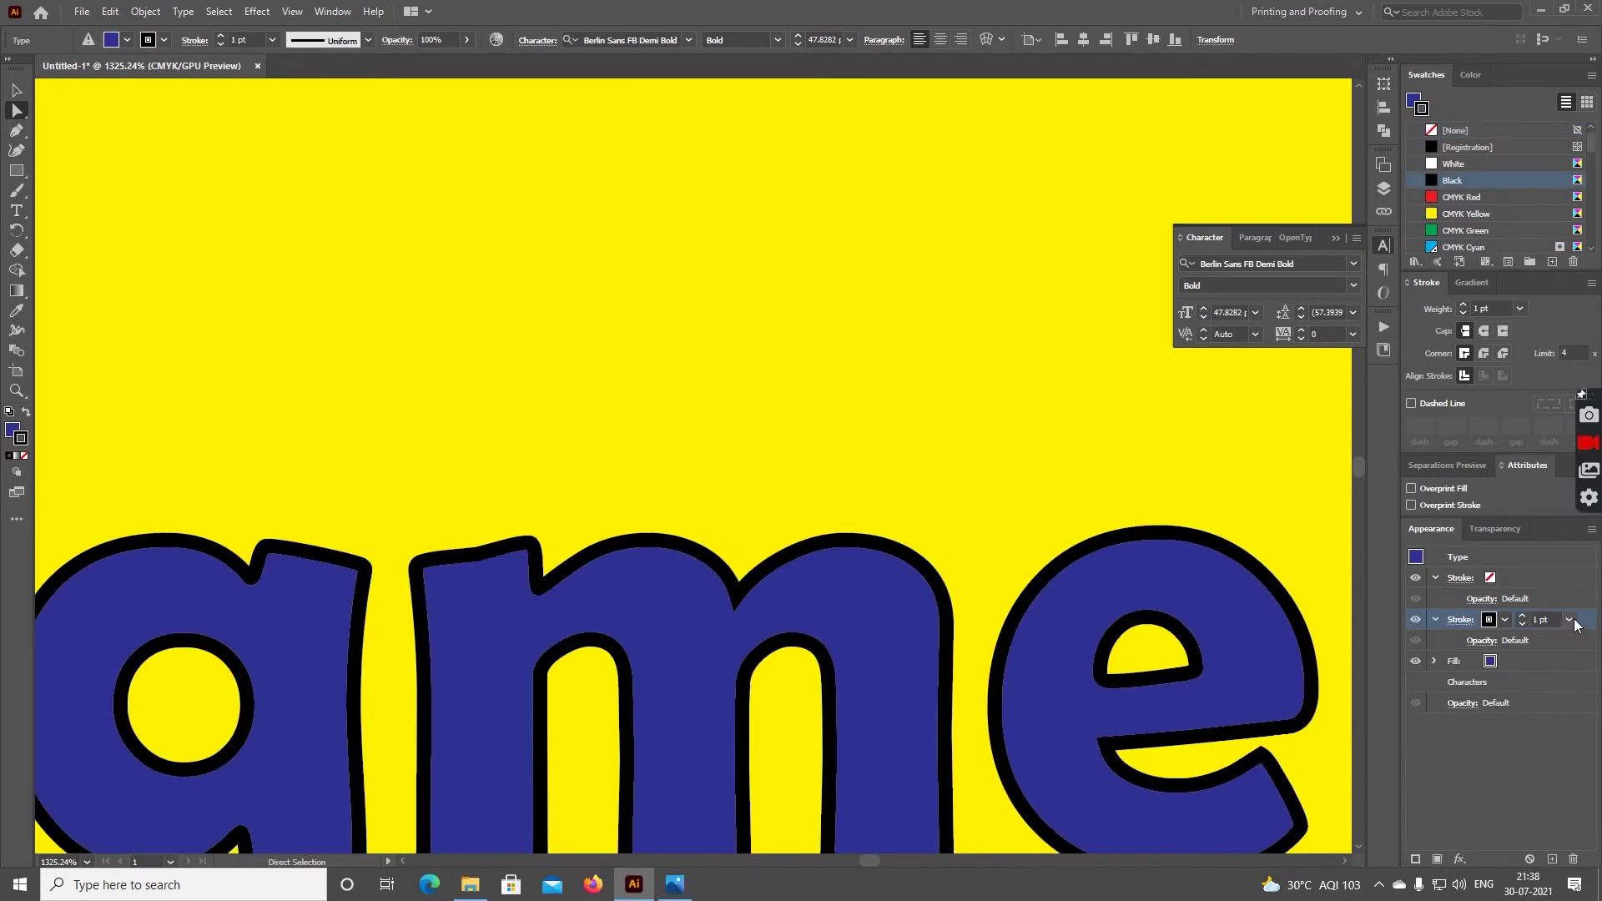
{"action": "left_click_drag", "start_coordinate": [1575, 626], "coordinate": [1572, 668]}
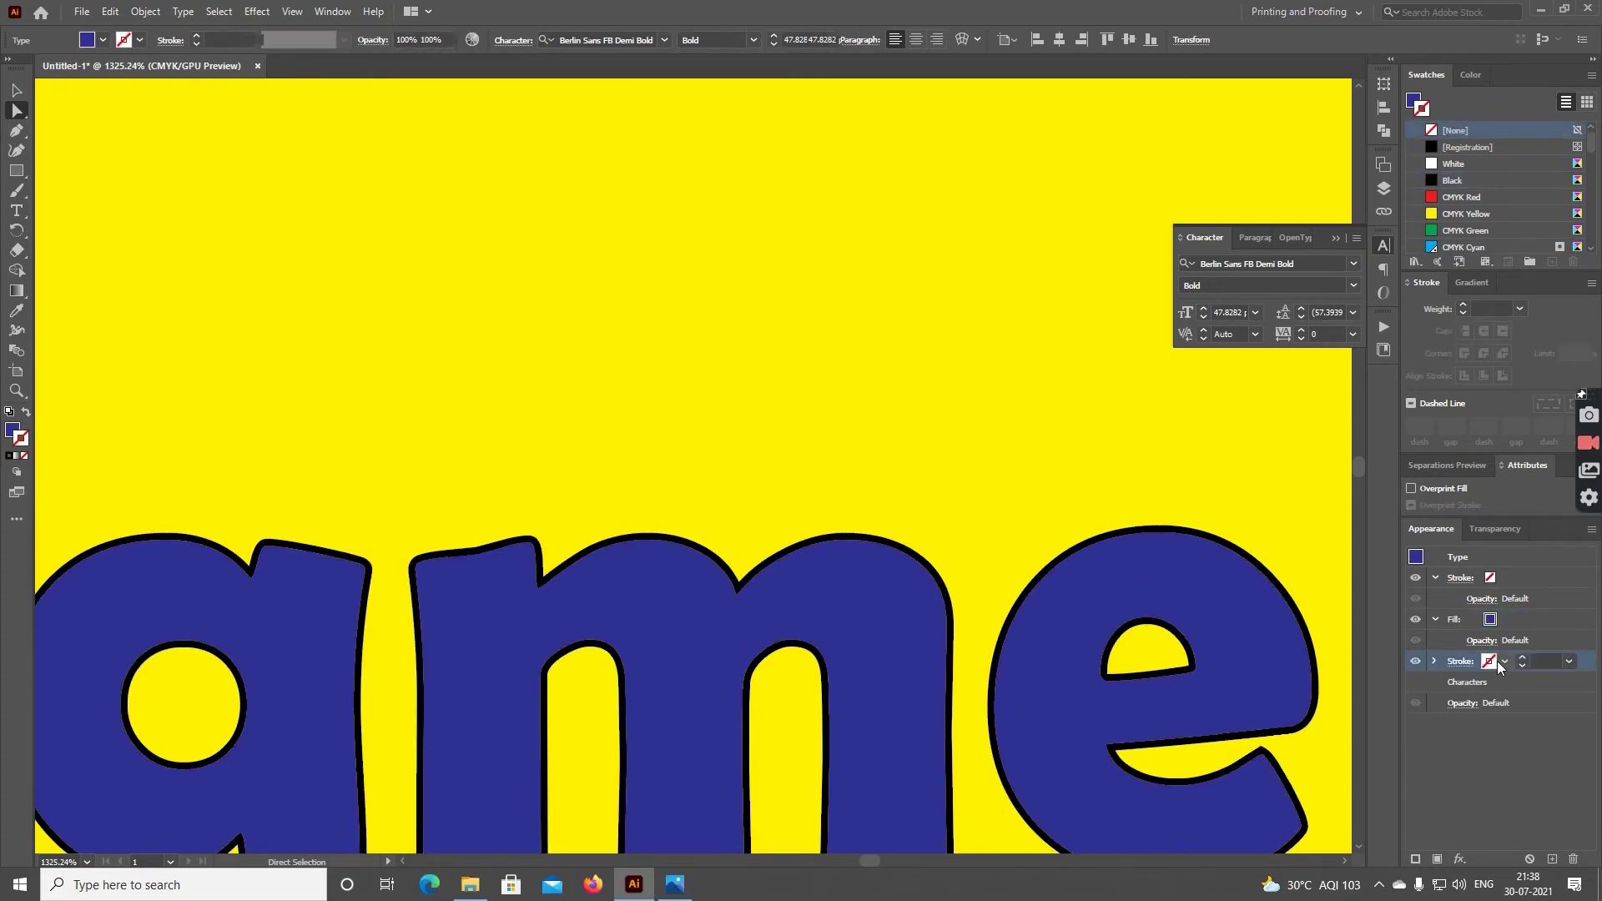
{"action": "left_click", "coordinate": [1502, 661]}
{"action": "left_click", "coordinate": [1351, 689]}
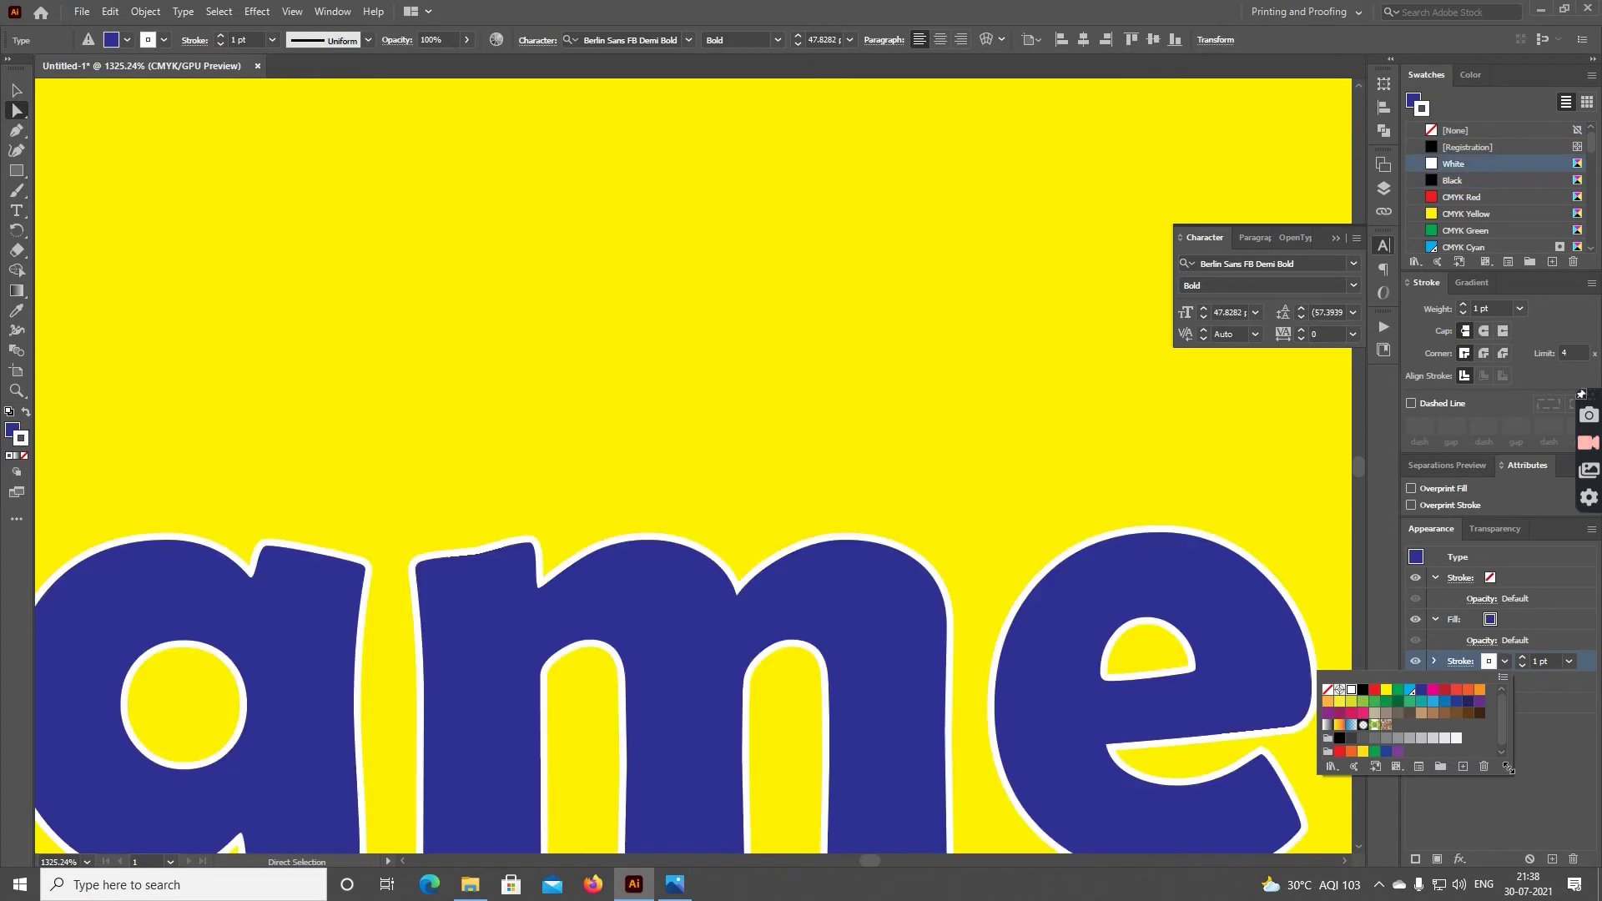
{"action": "left_click", "coordinate": [1191, 471]}
Zoom in on the 'e' of Brand Name to inspect its white outline
{"action": "key", "text": "ctrl+0"}
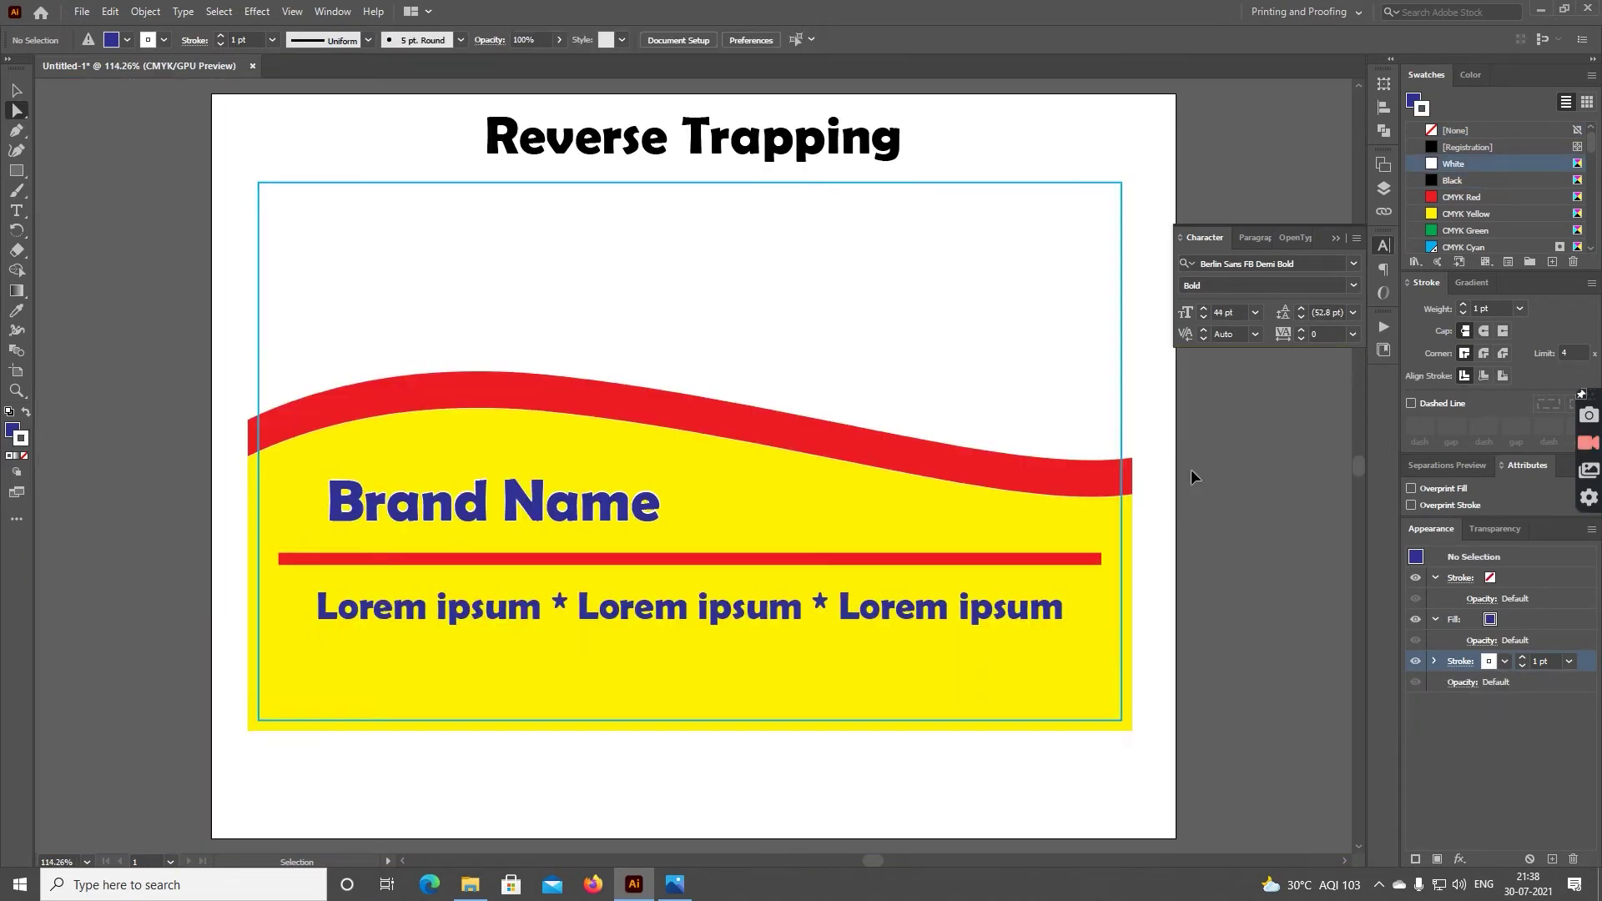
{"action": "key", "text": "z"}
{"action": "left_click_drag", "start_coordinate": [614, 463], "coordinate": [748, 547]}
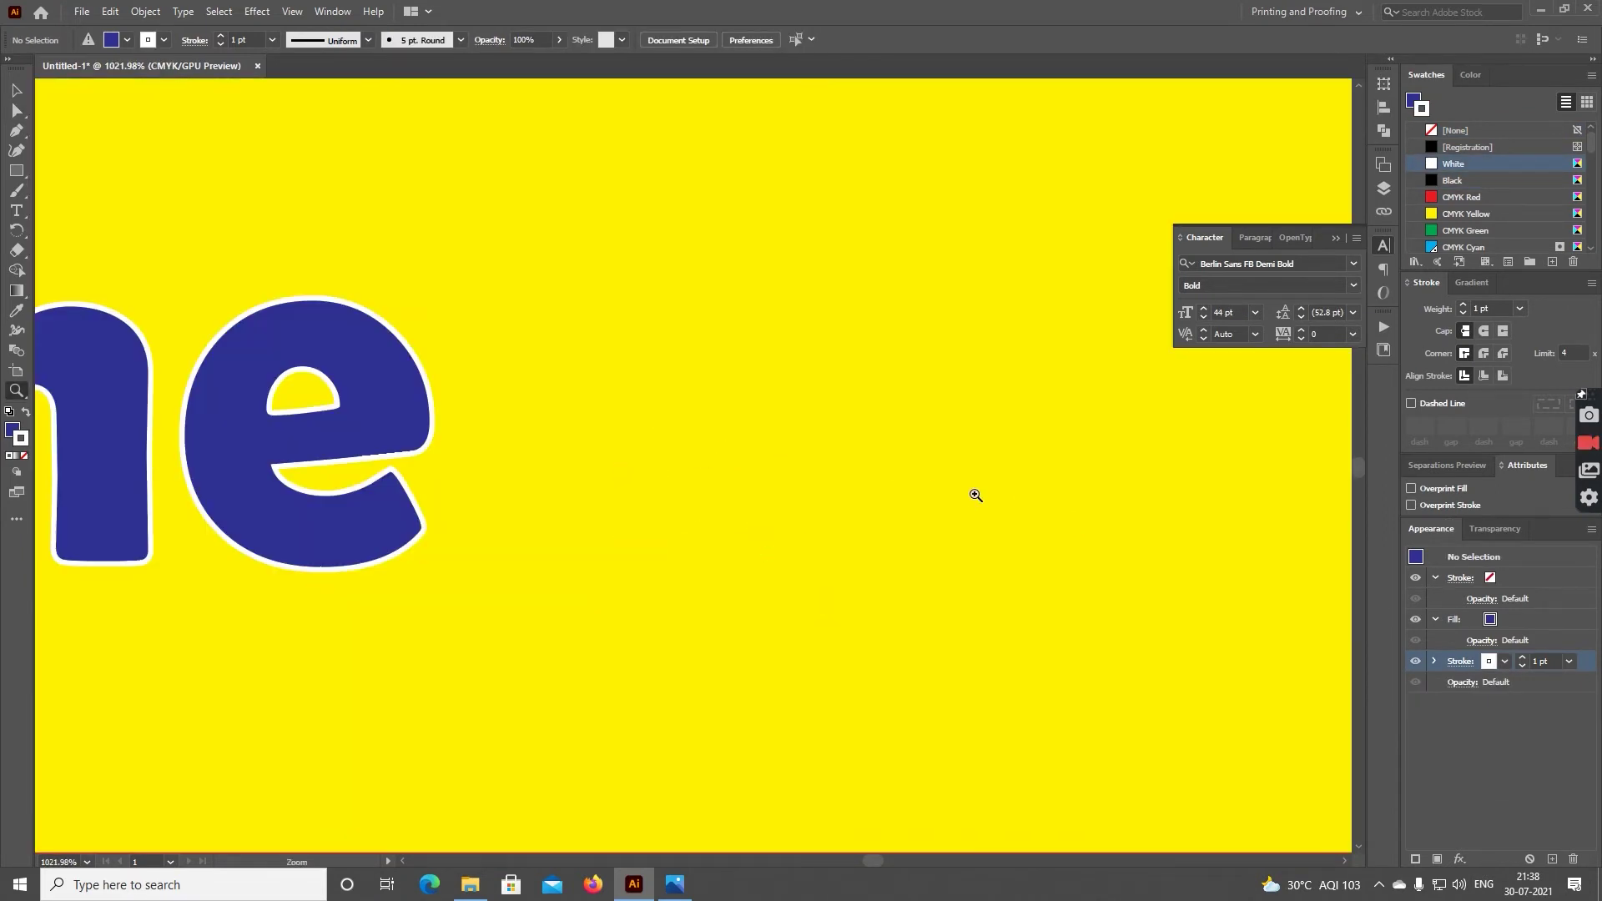
{"action": "left_click_drag", "start_coordinate": [215, 218], "coordinate": [464, 488]}
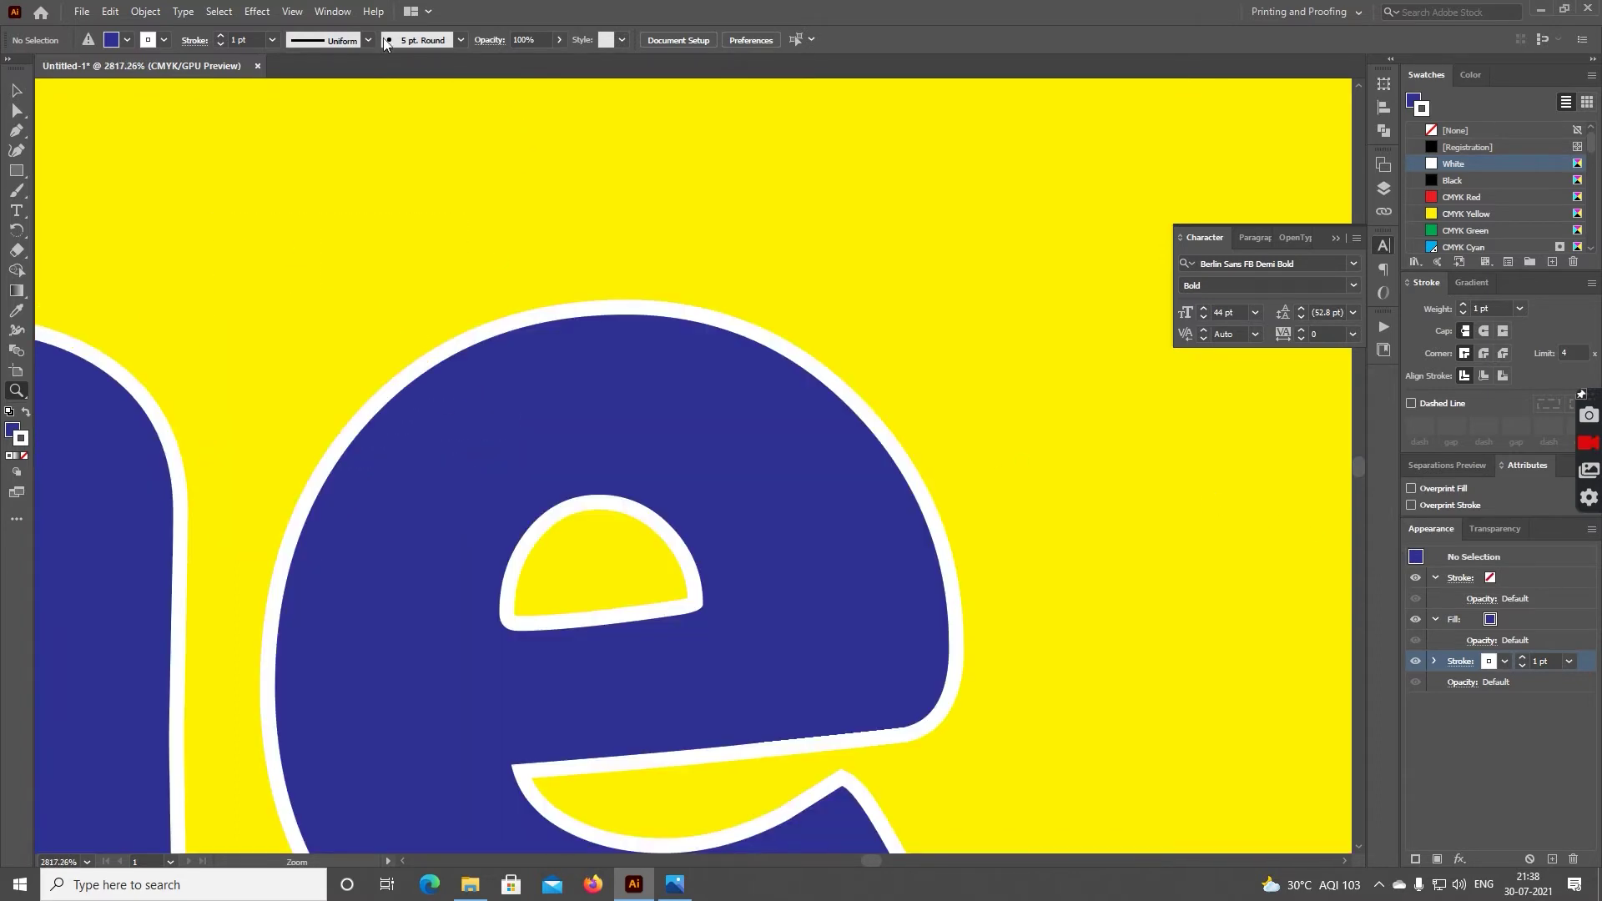
{"action": "left_click", "coordinate": [342, 12]}
Turn on Overprint Preview, hide the Black and Yellow inks, and inspect the trap around the 'e'
{"action": "left_click", "coordinate": [551, 652]}
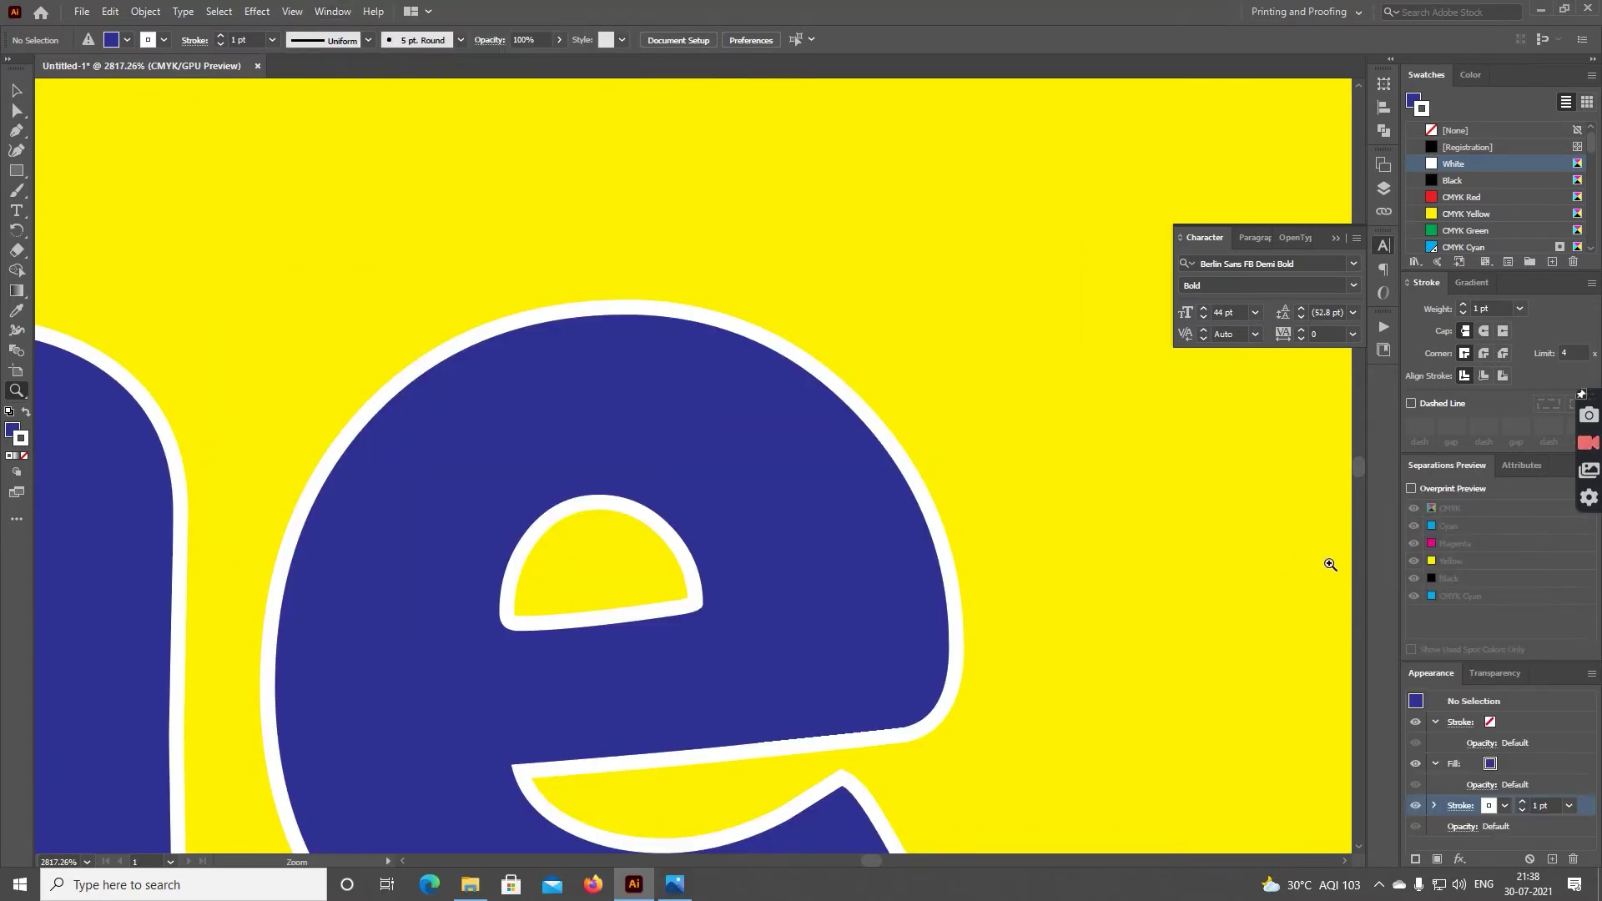
{"action": "left_click", "coordinate": [1412, 489]}
{"action": "left_click", "coordinate": [1414, 578]}
{"action": "left_click", "coordinate": [1415, 560]}
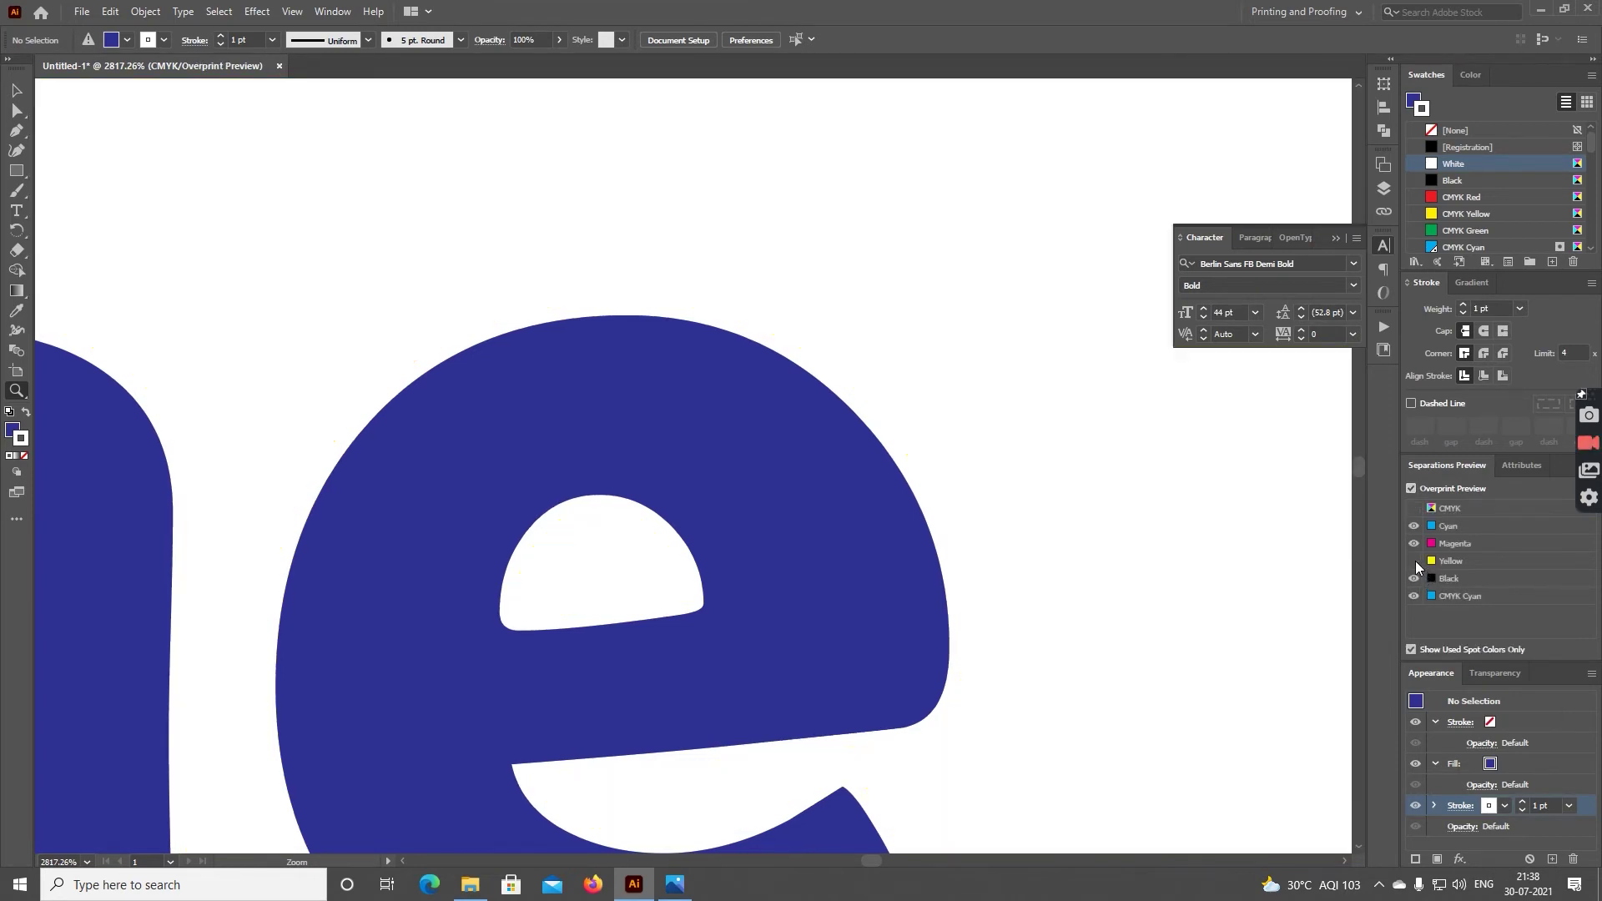
{"action": "left_click_drag", "start_coordinate": [864, 458], "coordinate": [968, 617]}
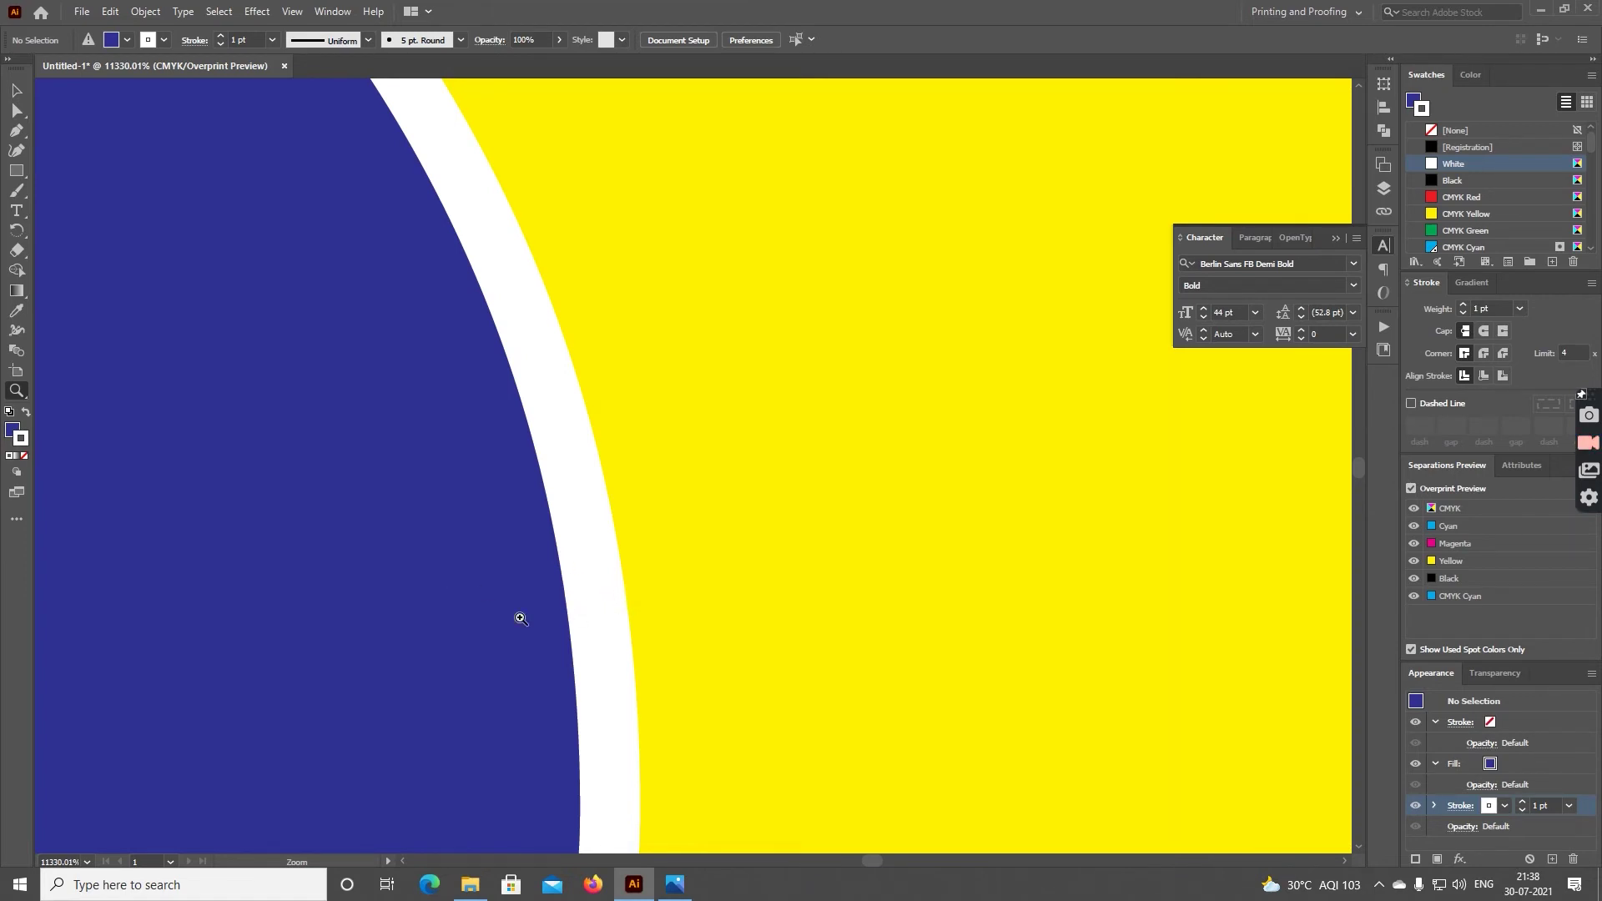
{"action": "key", "text": "ctrl+0"}
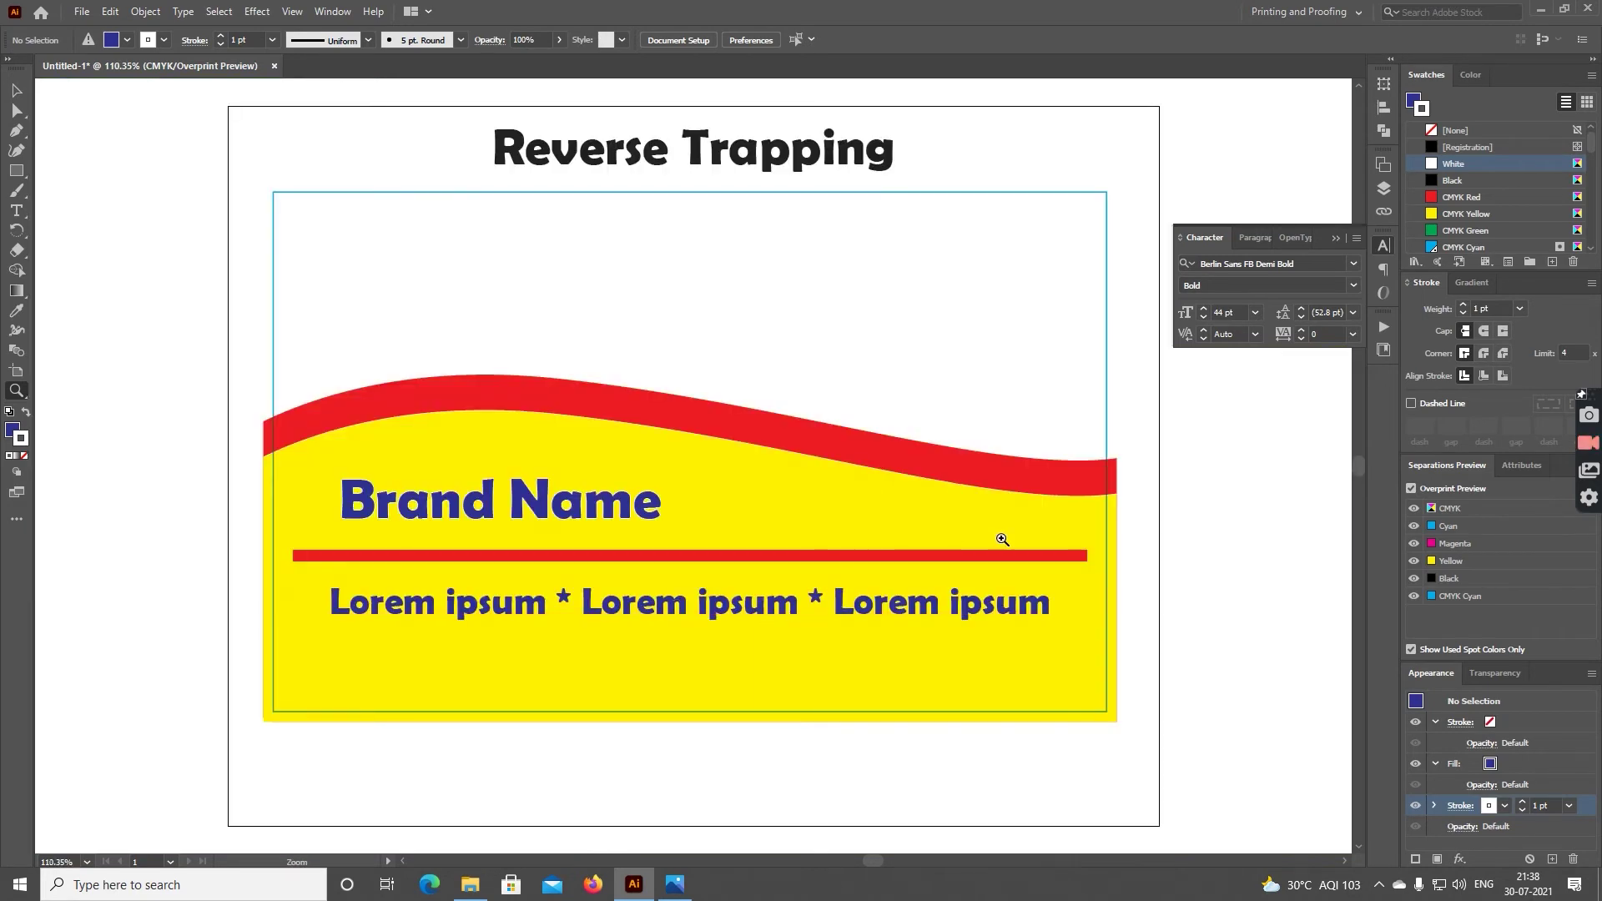
{"action": "left_click_drag", "start_coordinate": [954, 488], "coordinate": [1076, 638]}
Select the red rule and add a white 1 pt stroke beneath its red fill
{"action": "key", "text": "a"}
{"action": "left_click", "coordinate": [1048, 476]}
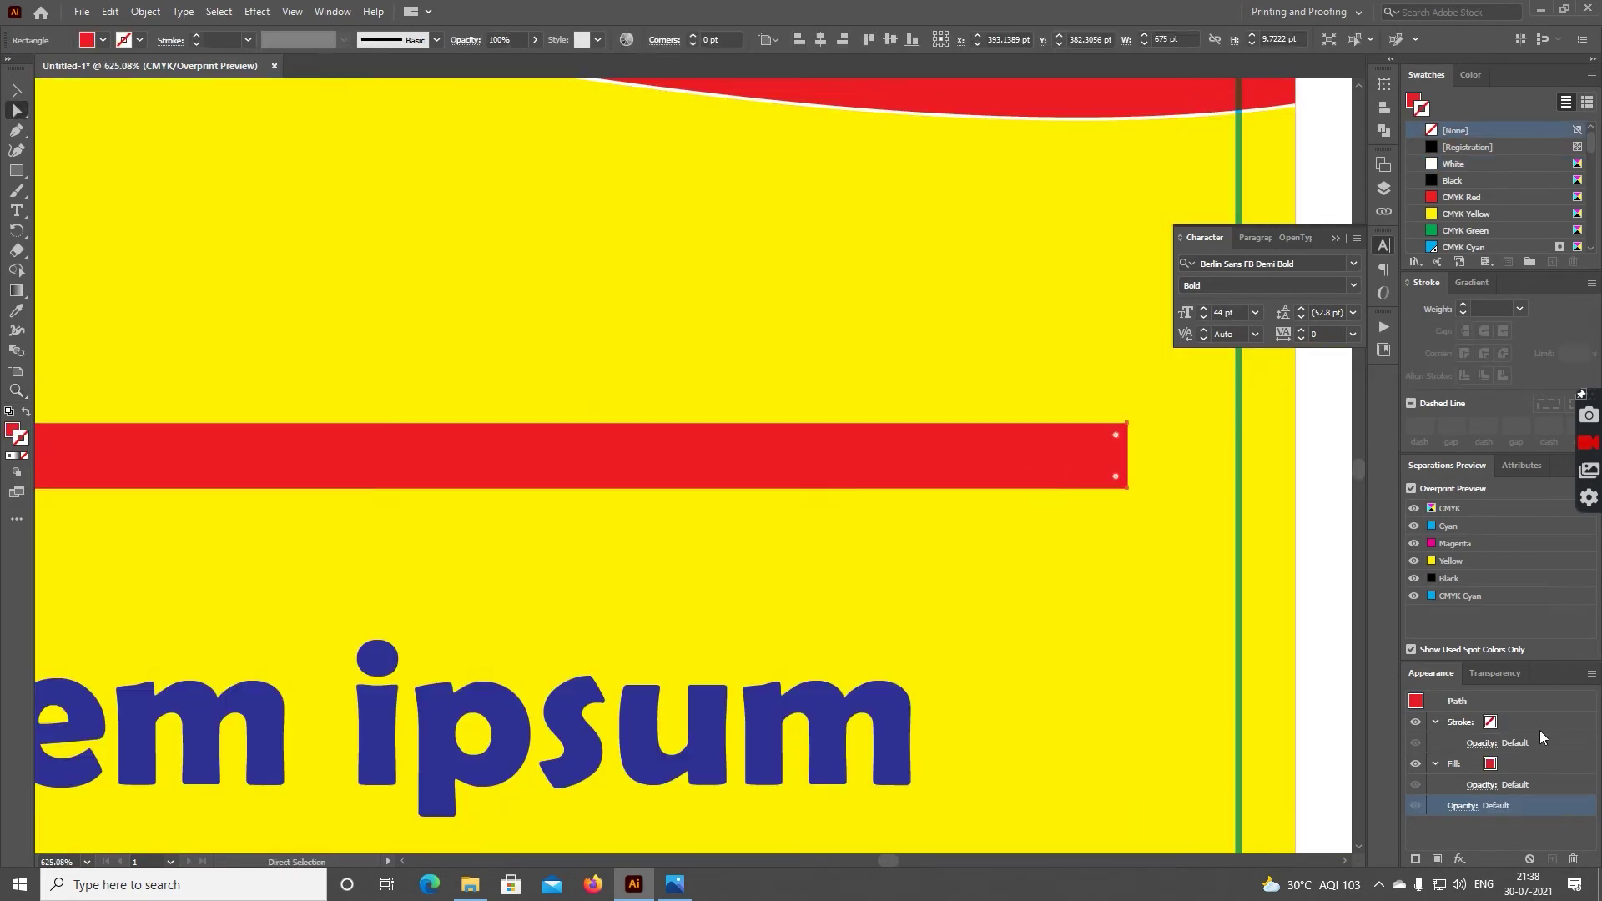
{"action": "left_click", "coordinate": [1416, 858]}
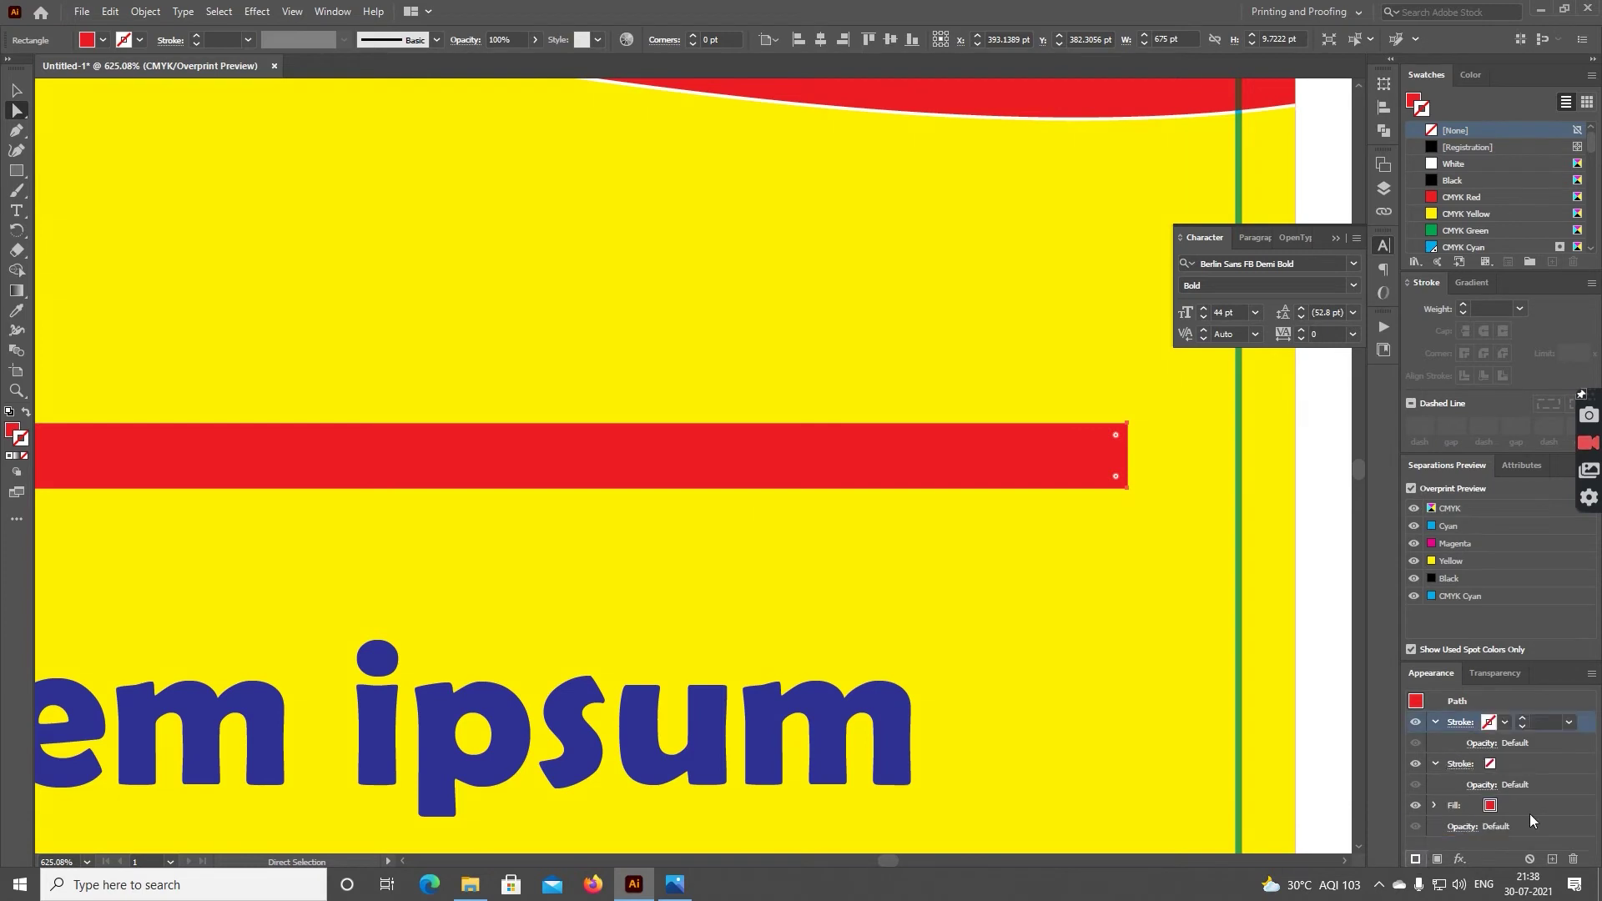
{"action": "left_click", "coordinate": [1500, 163]}
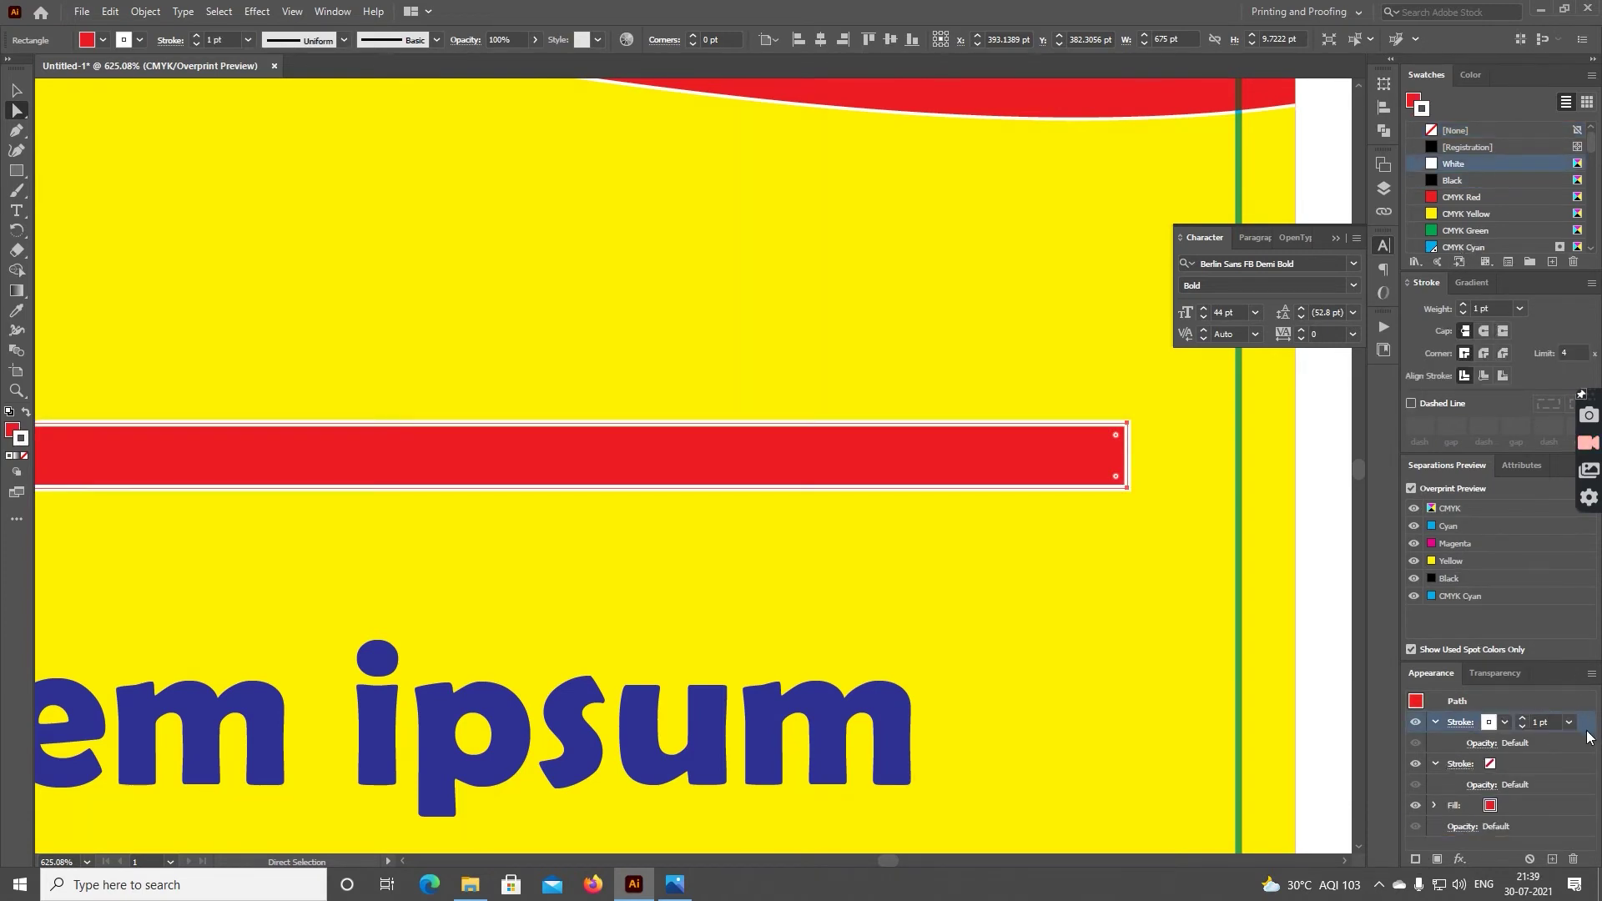
{"action": "left_click_drag", "start_coordinate": [1469, 722], "coordinate": [1468, 822]}
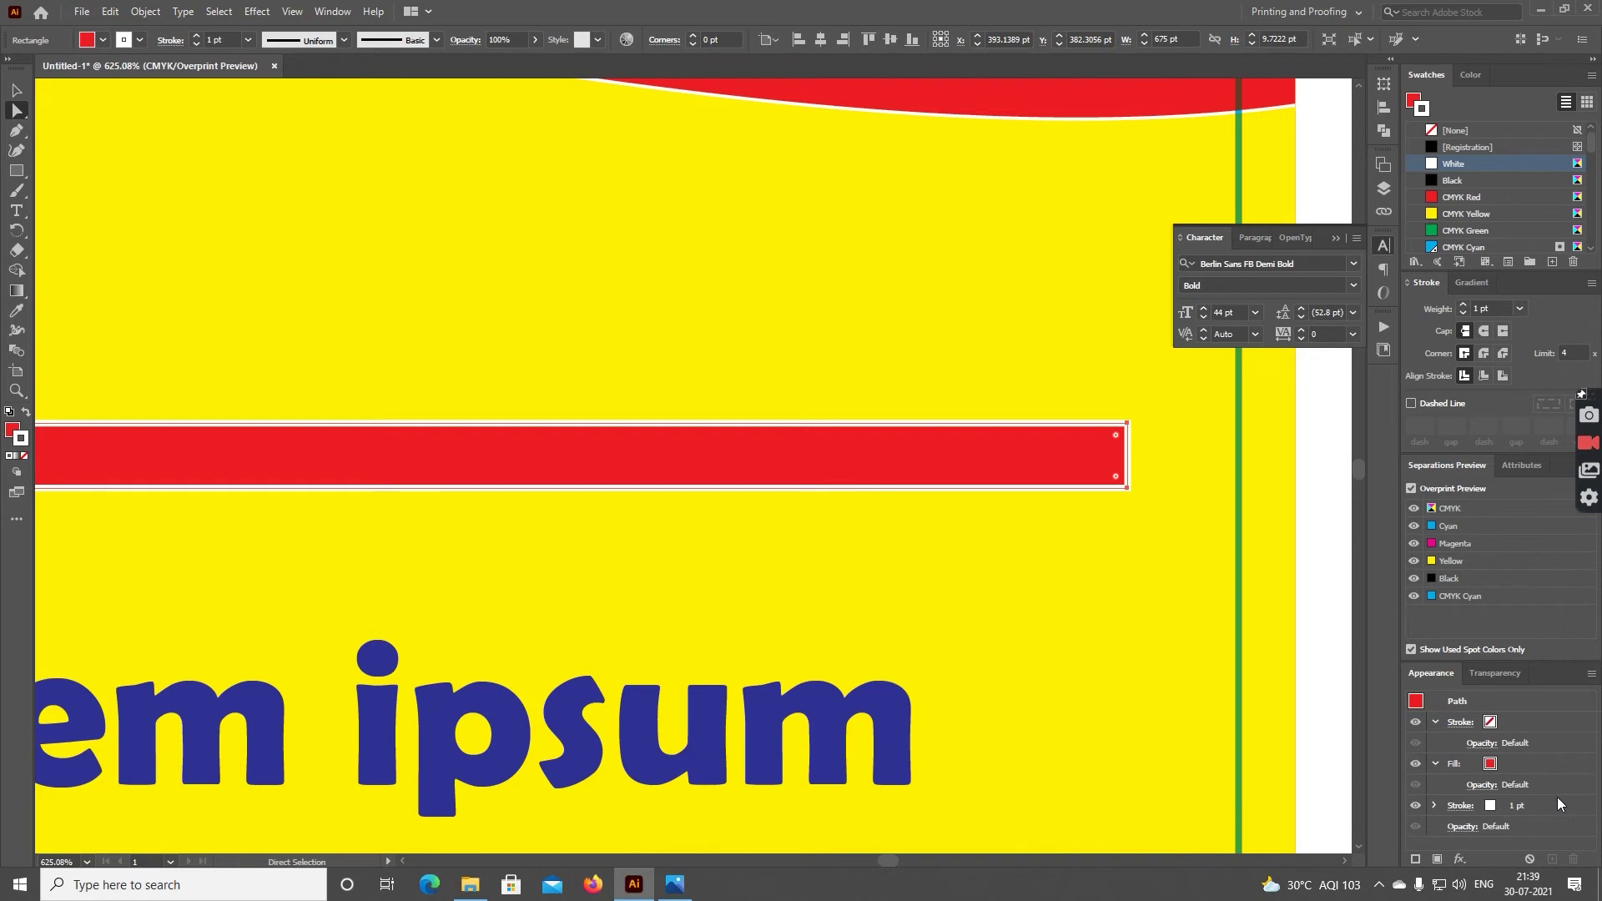
{"action": "left_click", "coordinate": [1315, 577]}
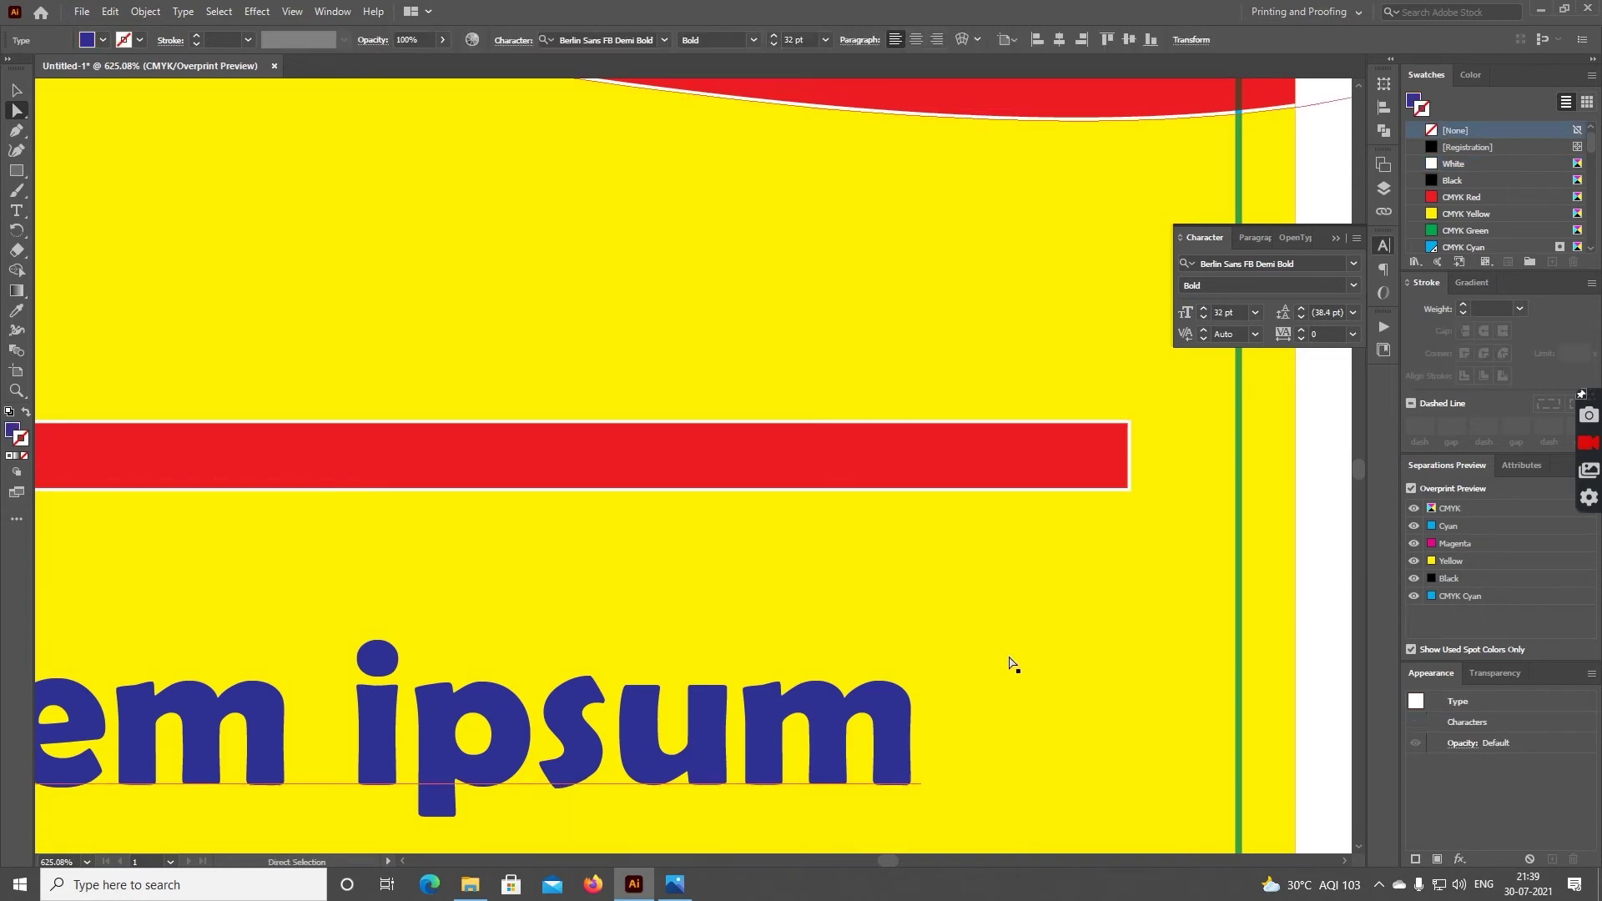
Set Eyedropper options to sample Appearance, with Character and Paragraph Style unticked
{"action": "key", "text": "i"}
{"action": "key", "text": "Return"}
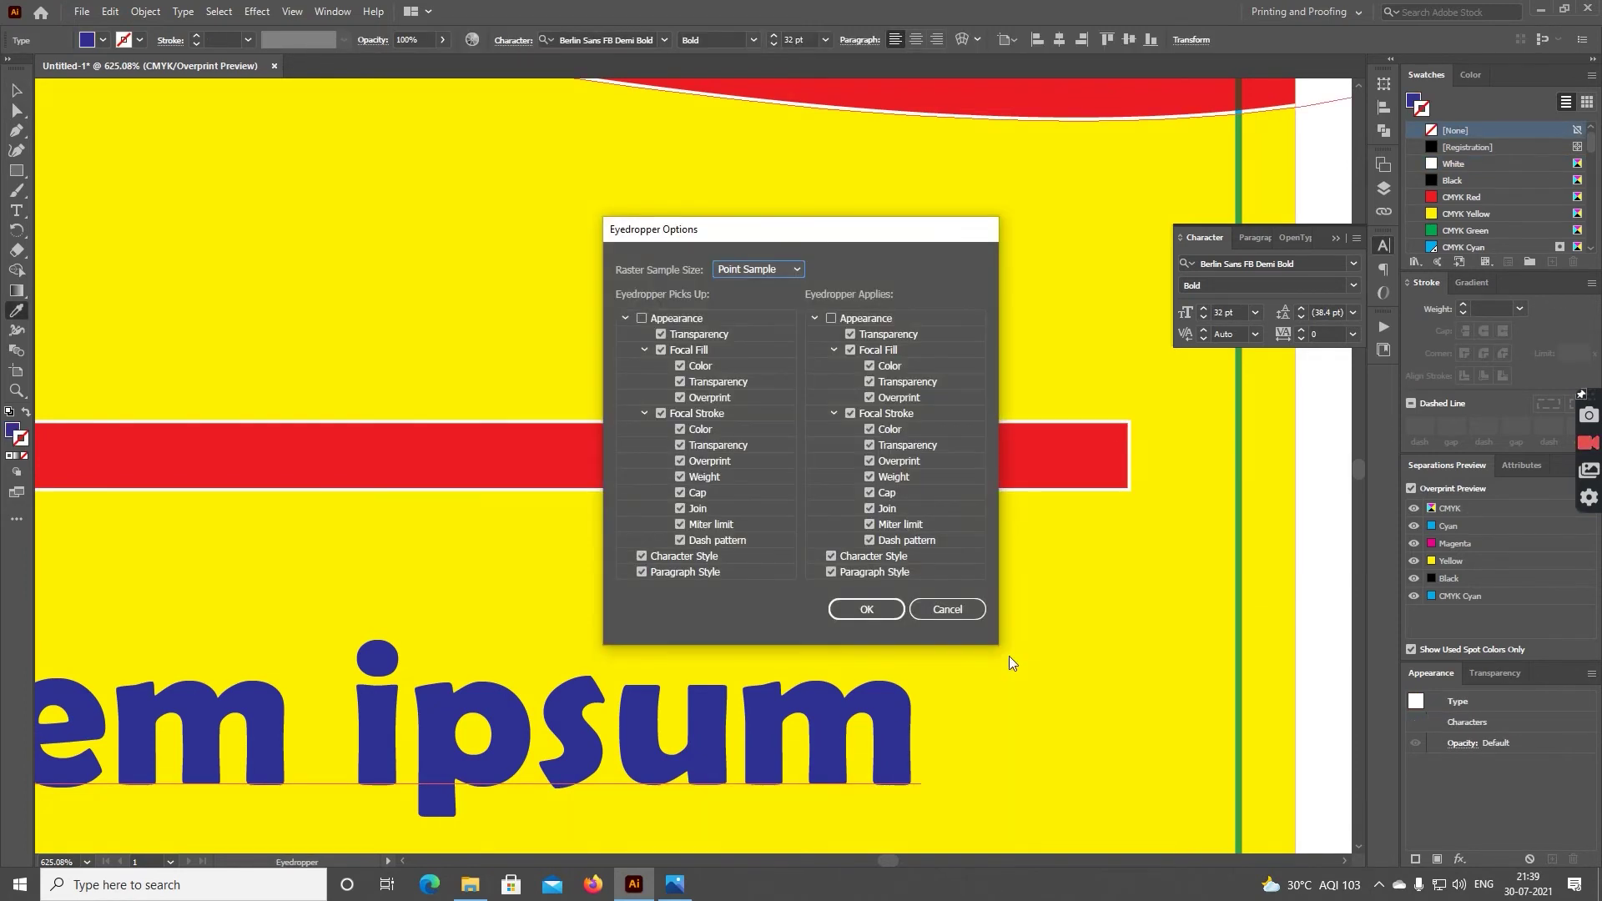
{"action": "left_click", "coordinate": [624, 317]}
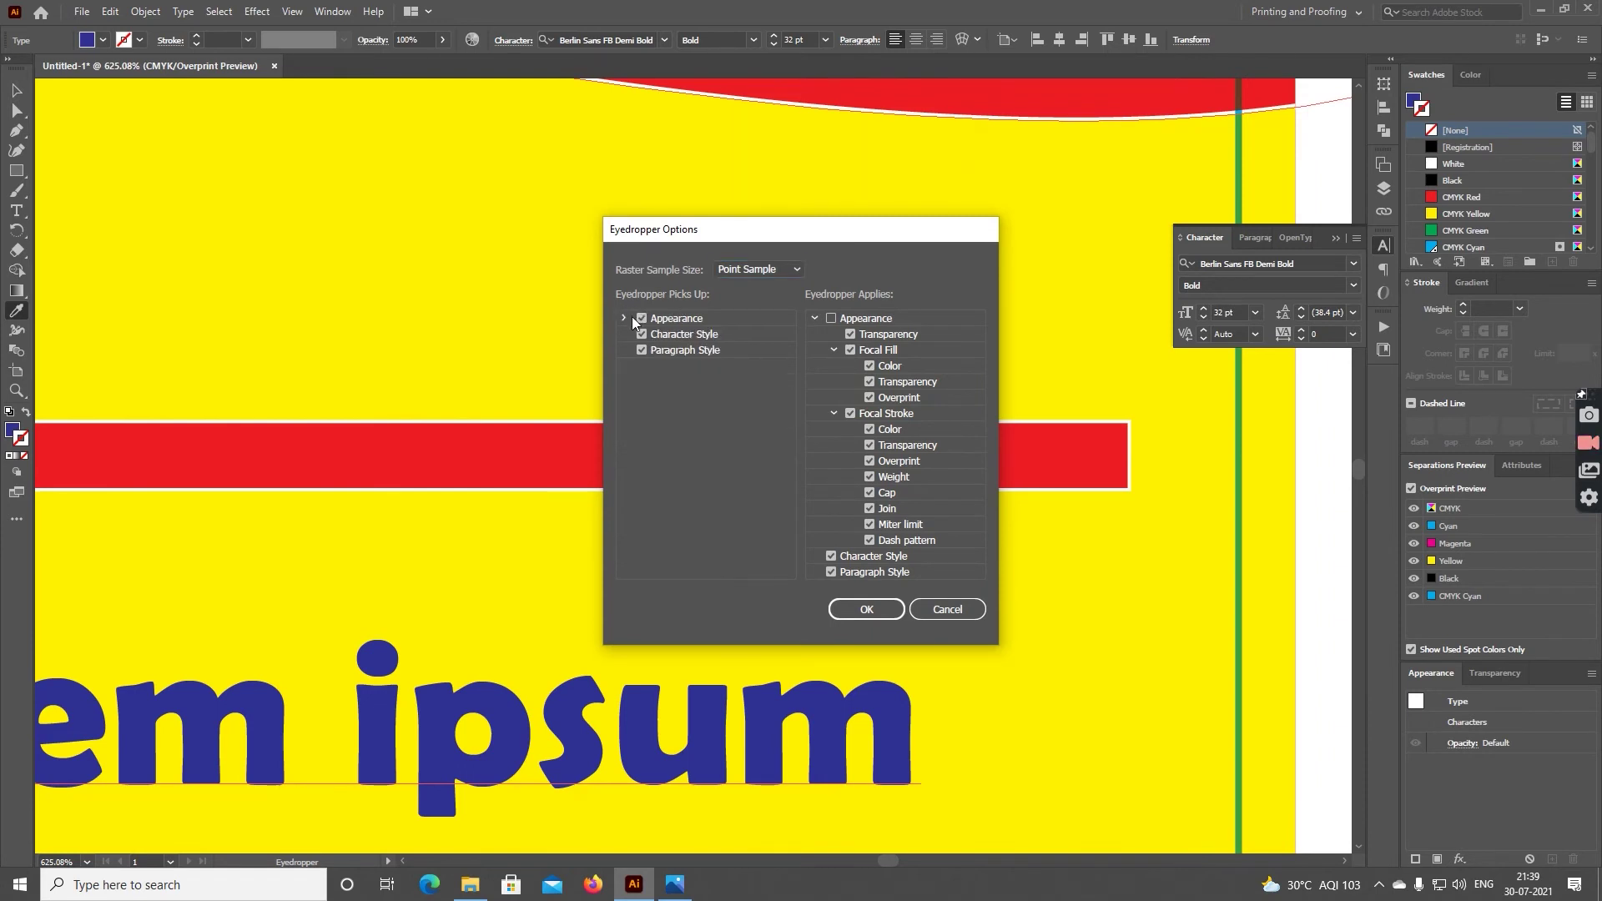
{"action": "left_click", "coordinate": [642, 334]}
{"action": "left_click", "coordinate": [642, 350]}
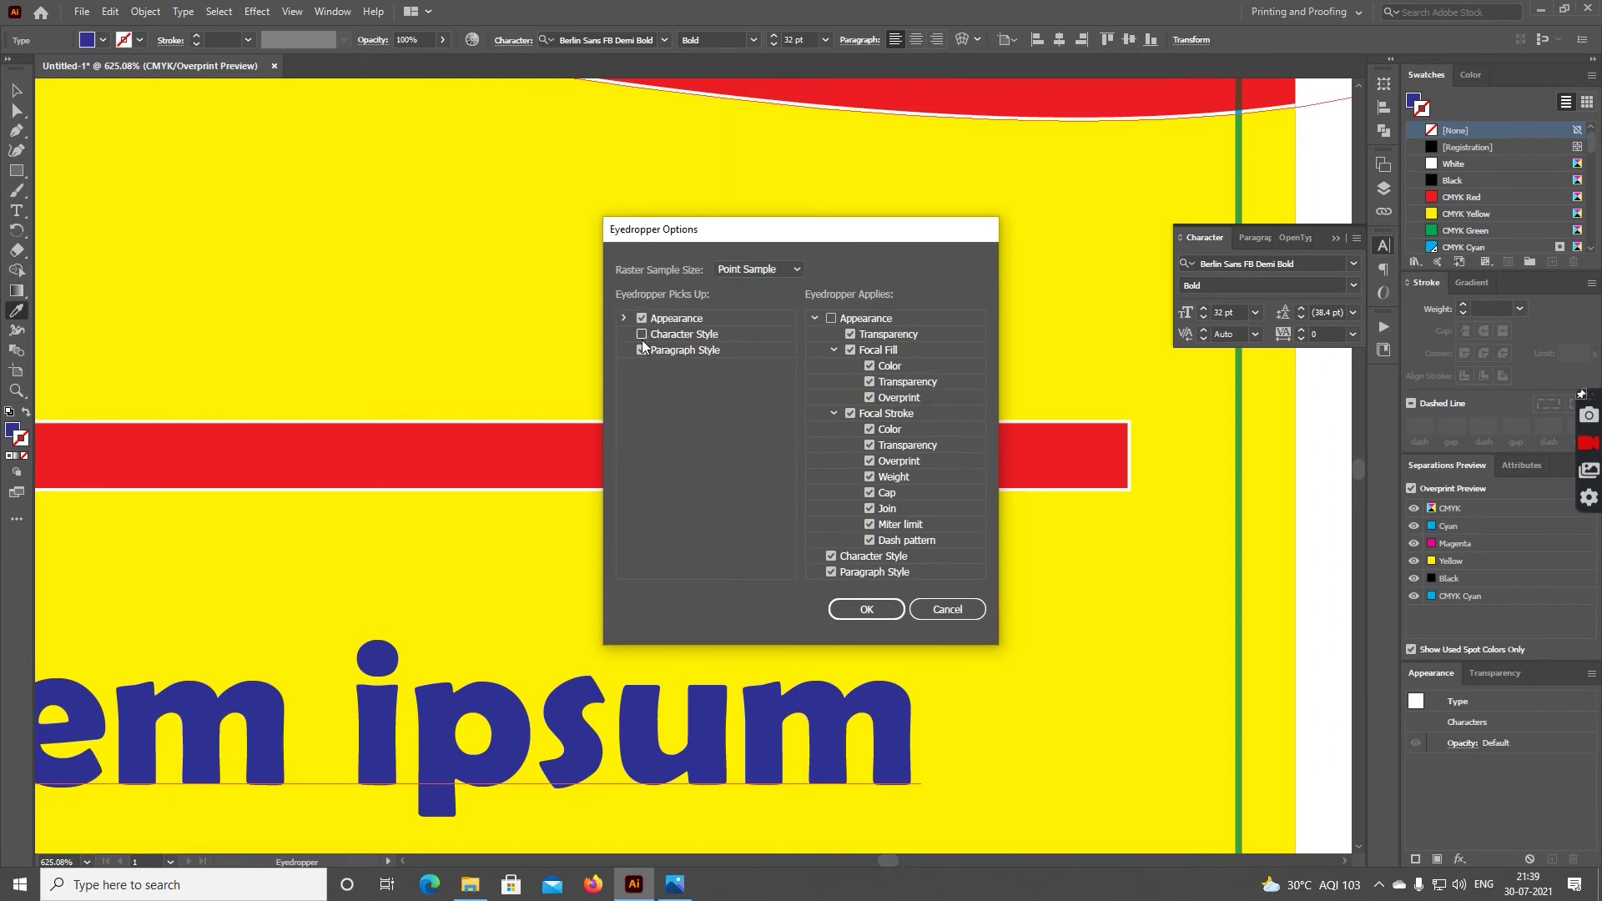
{"action": "left_click", "coordinate": [948, 609]}
Test the eyedropper from Brand Name on the Lorem ipsum line, undo it, and zoom into the last 'ipsum'
{"action": "key", "text": "ctrl+0"}
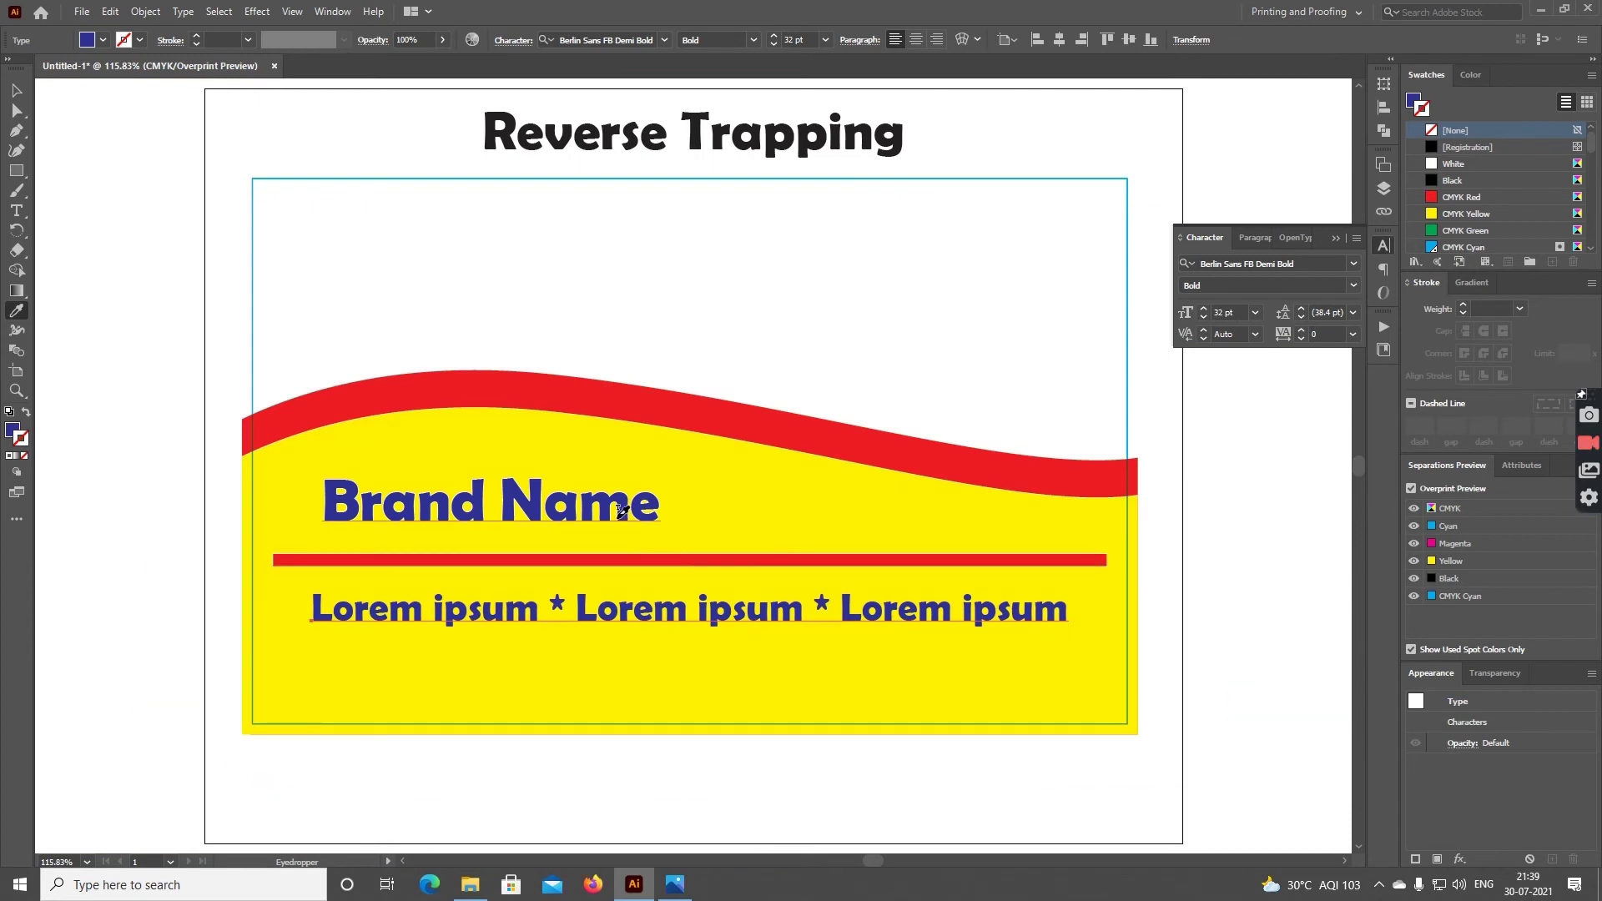
{"action": "left_click", "coordinate": [624, 510]}
{"action": "key", "text": "ctrl+z"}
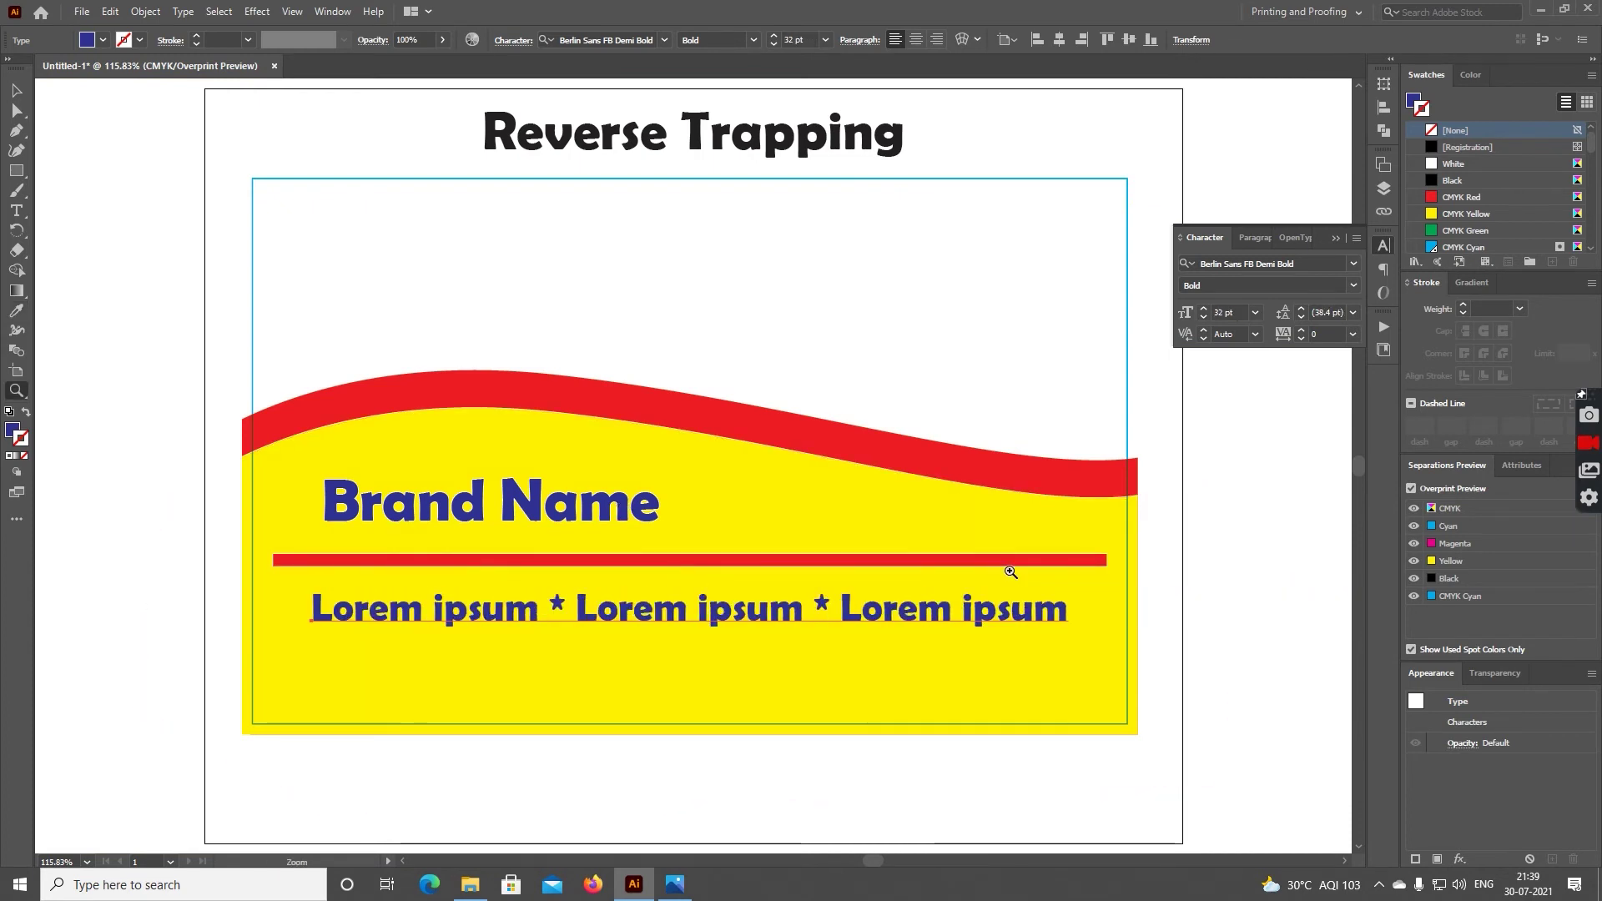
{"action": "left_click_drag", "start_coordinate": [1012, 574], "coordinate": [1104, 671]}
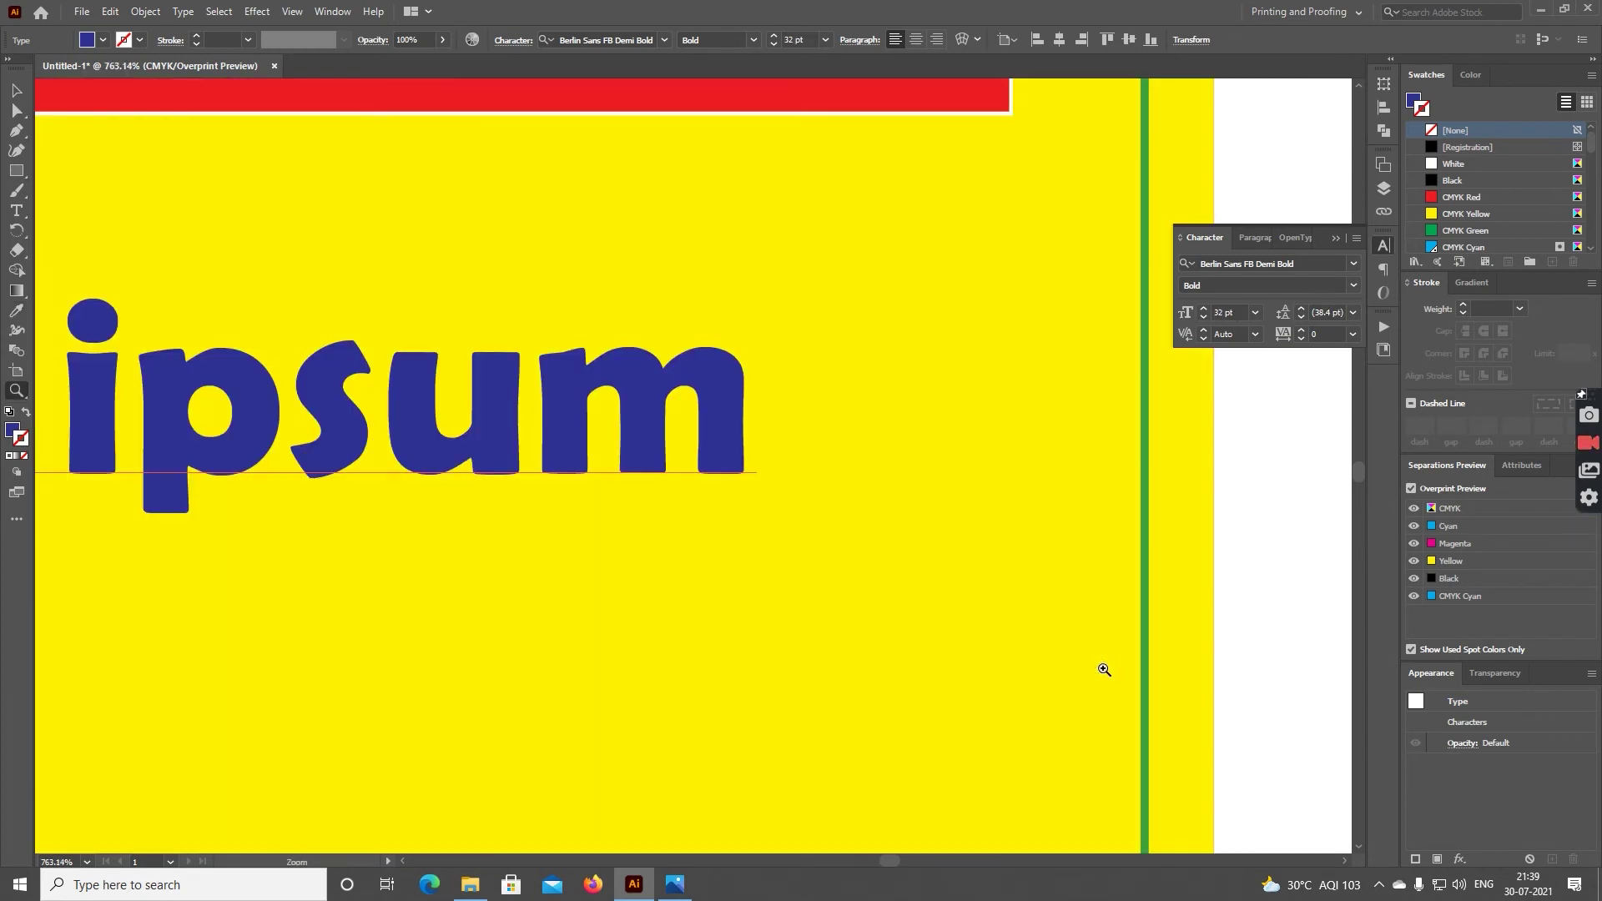
Fill the Lorem ipsum line with CMYK Green and add a white stroke beneath the fill
{"action": "left_click", "coordinate": [1436, 859]}
{"action": "left_click", "coordinate": [1416, 859]}
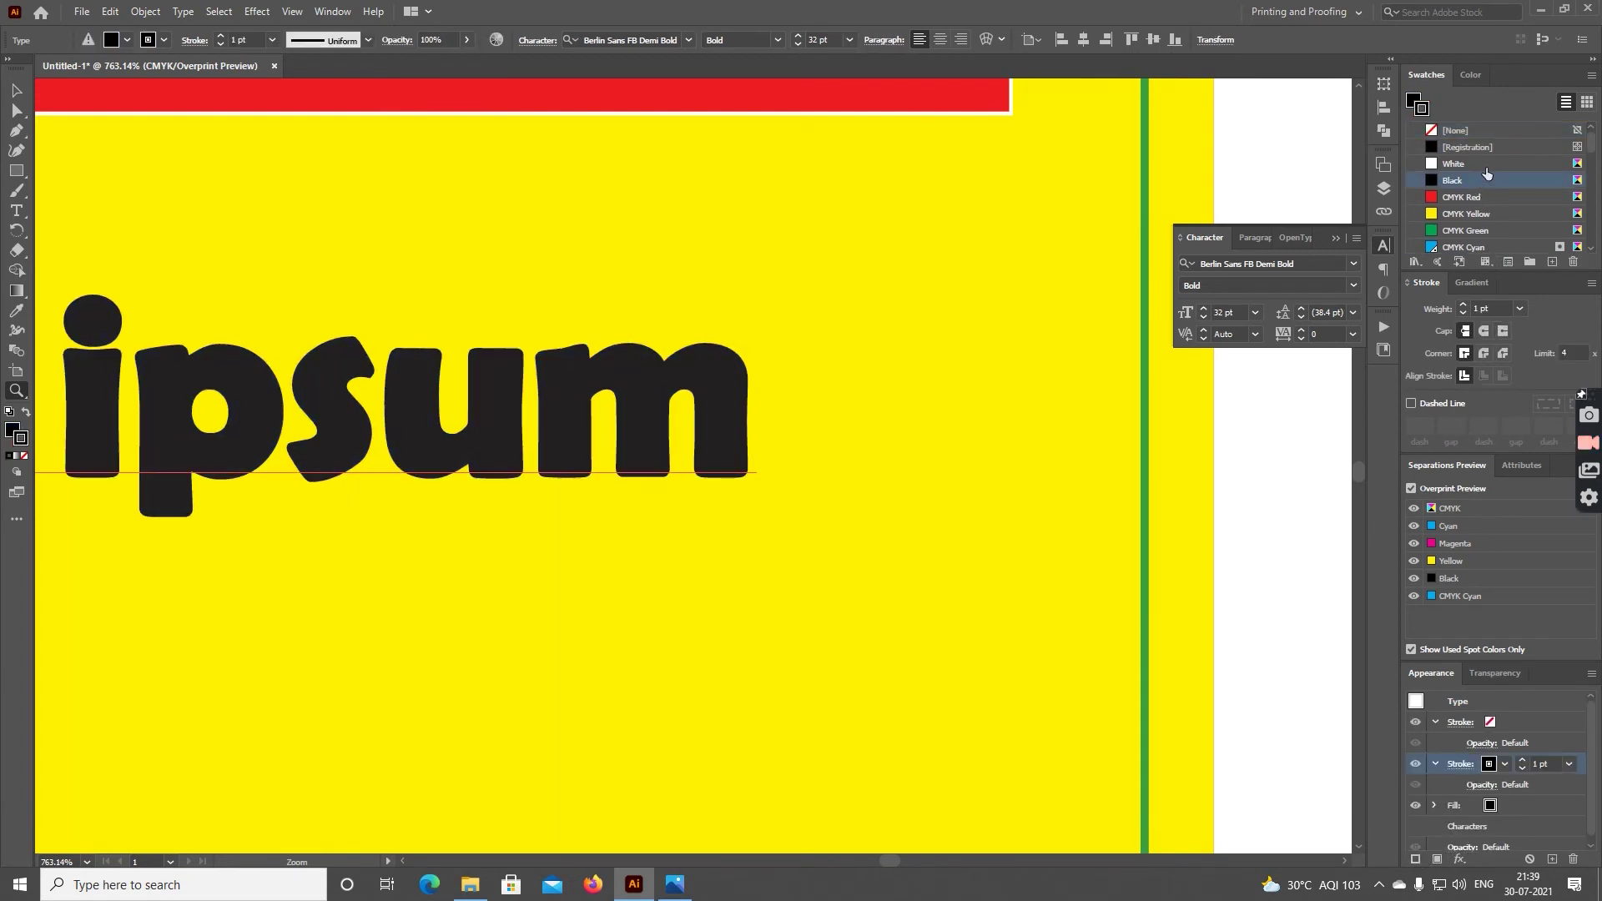
{"action": "left_click", "coordinate": [1487, 164]}
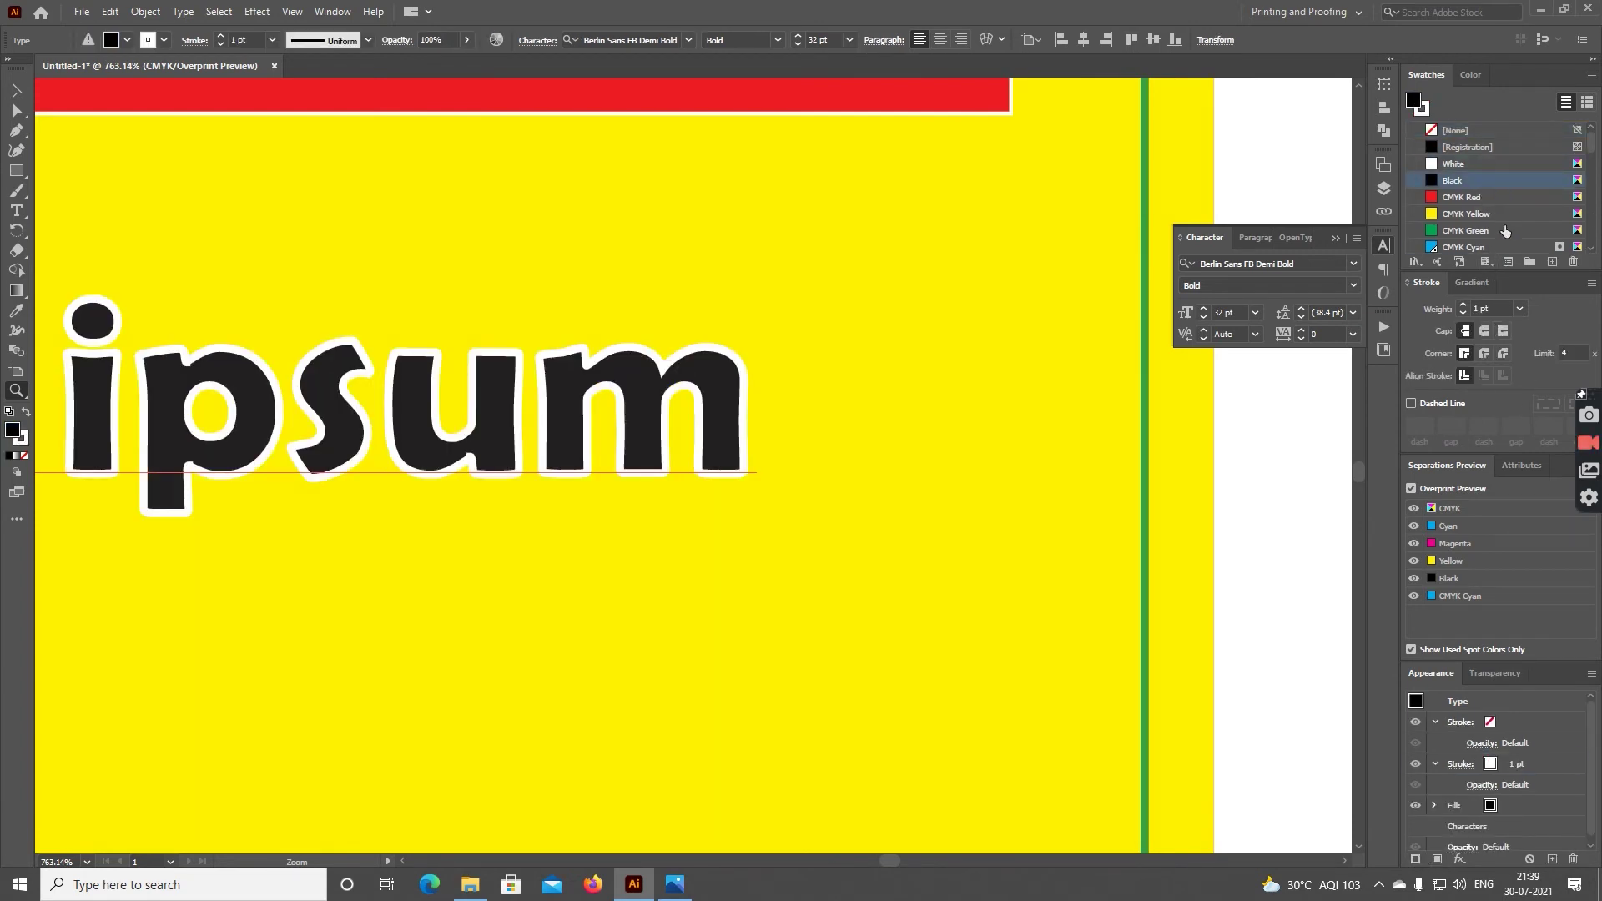
{"action": "scroll", "coordinate": [1504, 224], "scroll_direction": "down", "scroll_amount": 3}
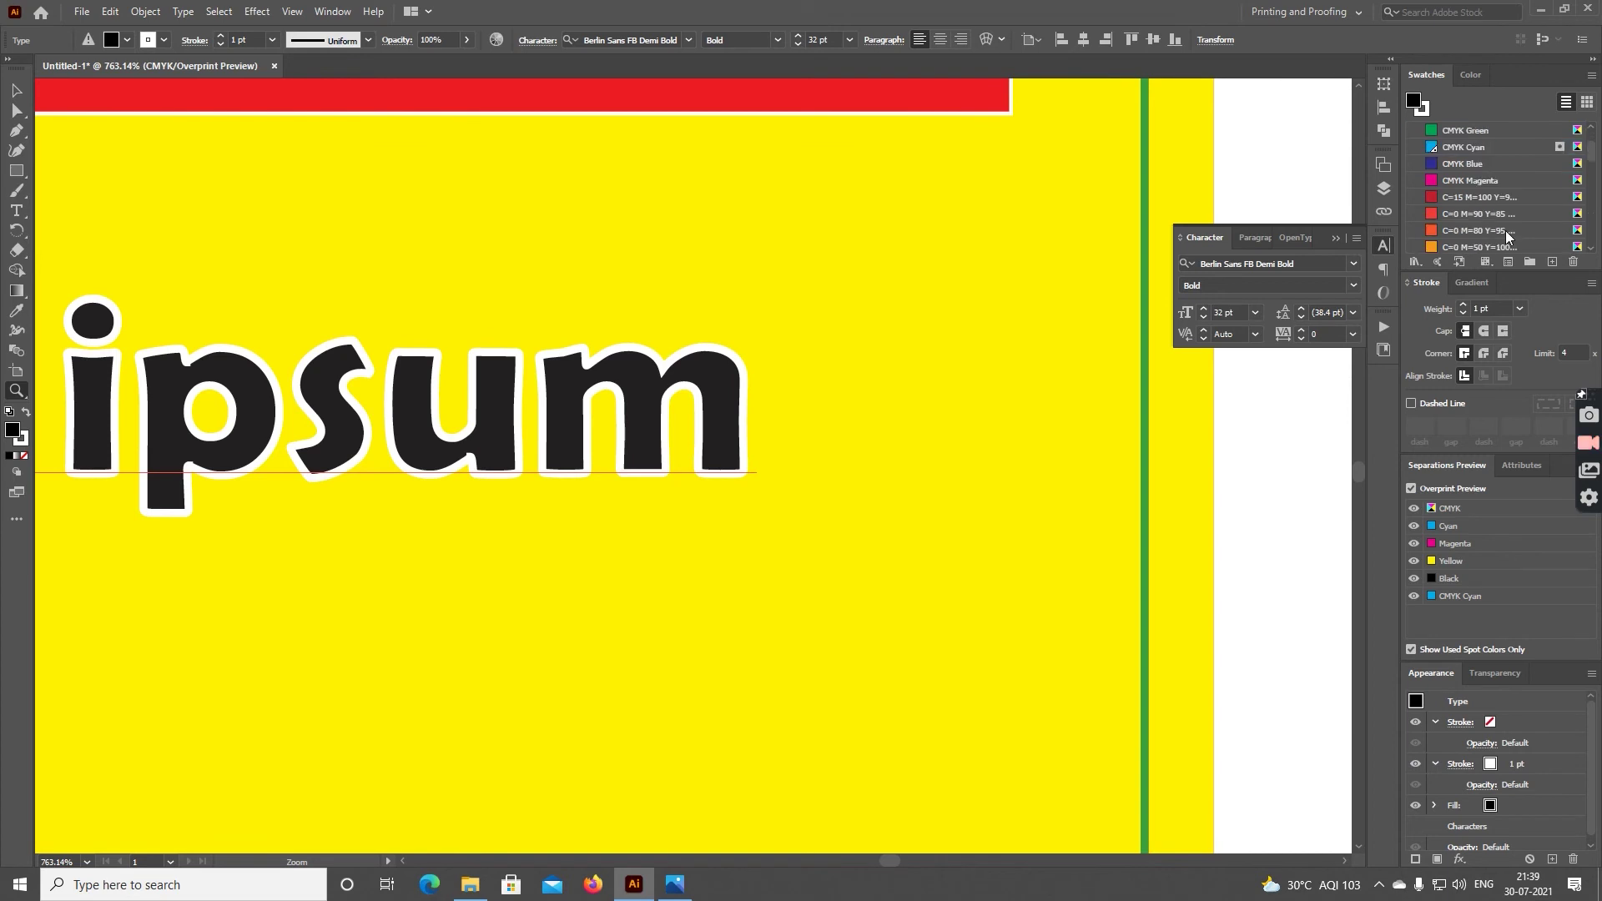
{"action": "left_click", "coordinate": [1509, 132]}
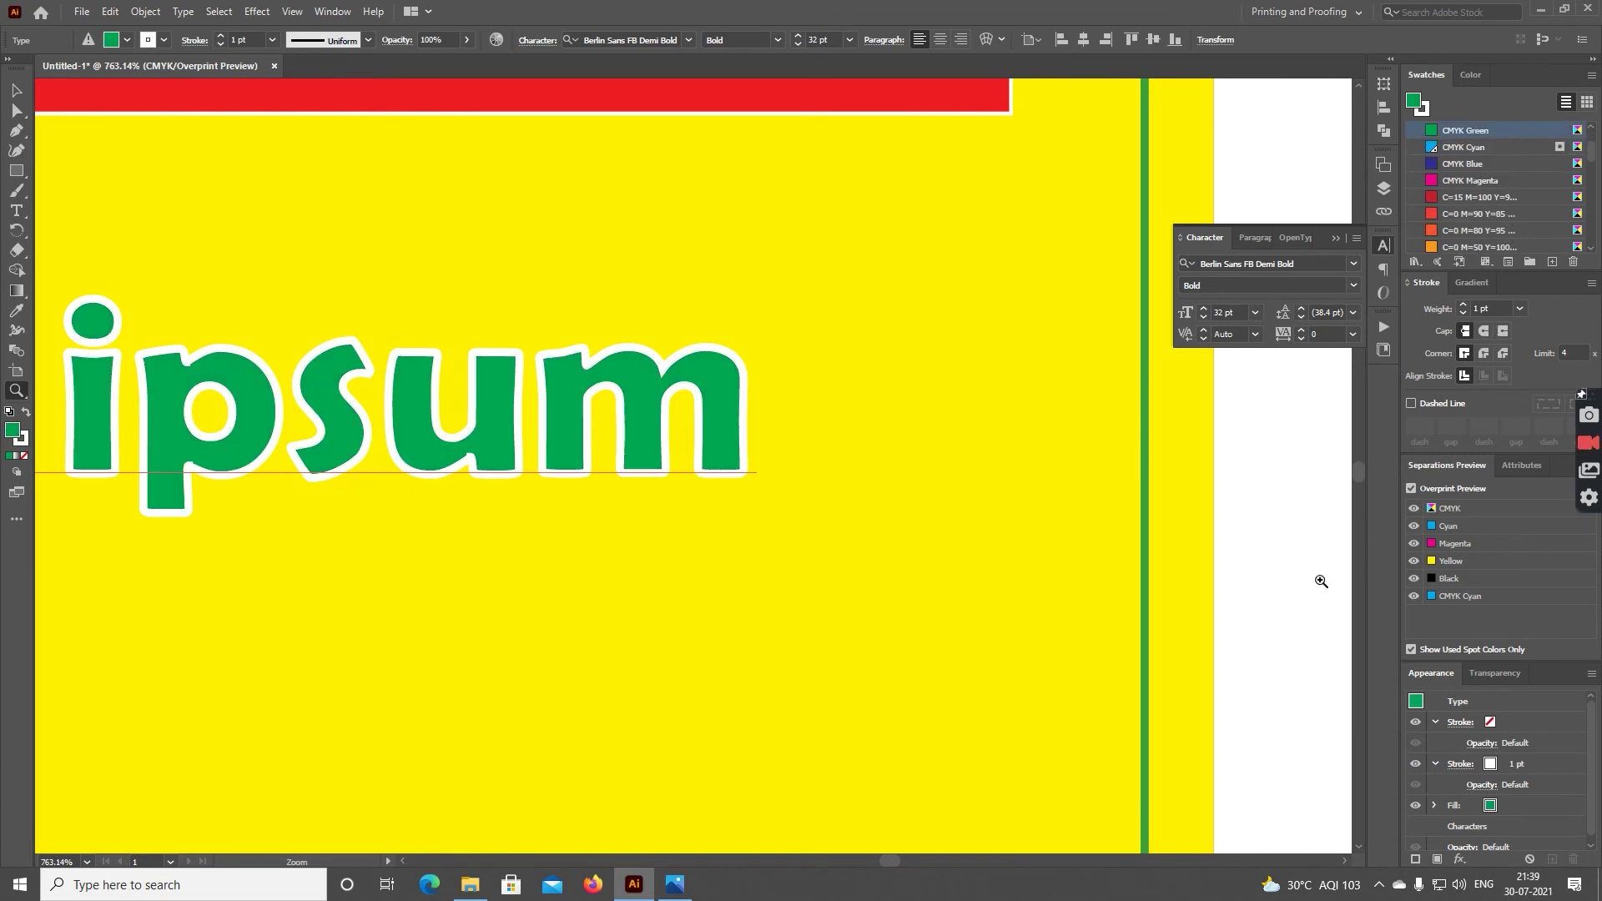
{"action": "key", "text": "v"}
{"action": "left_click_drag", "start_coordinate": [1550, 764], "coordinate": [1547, 816]}
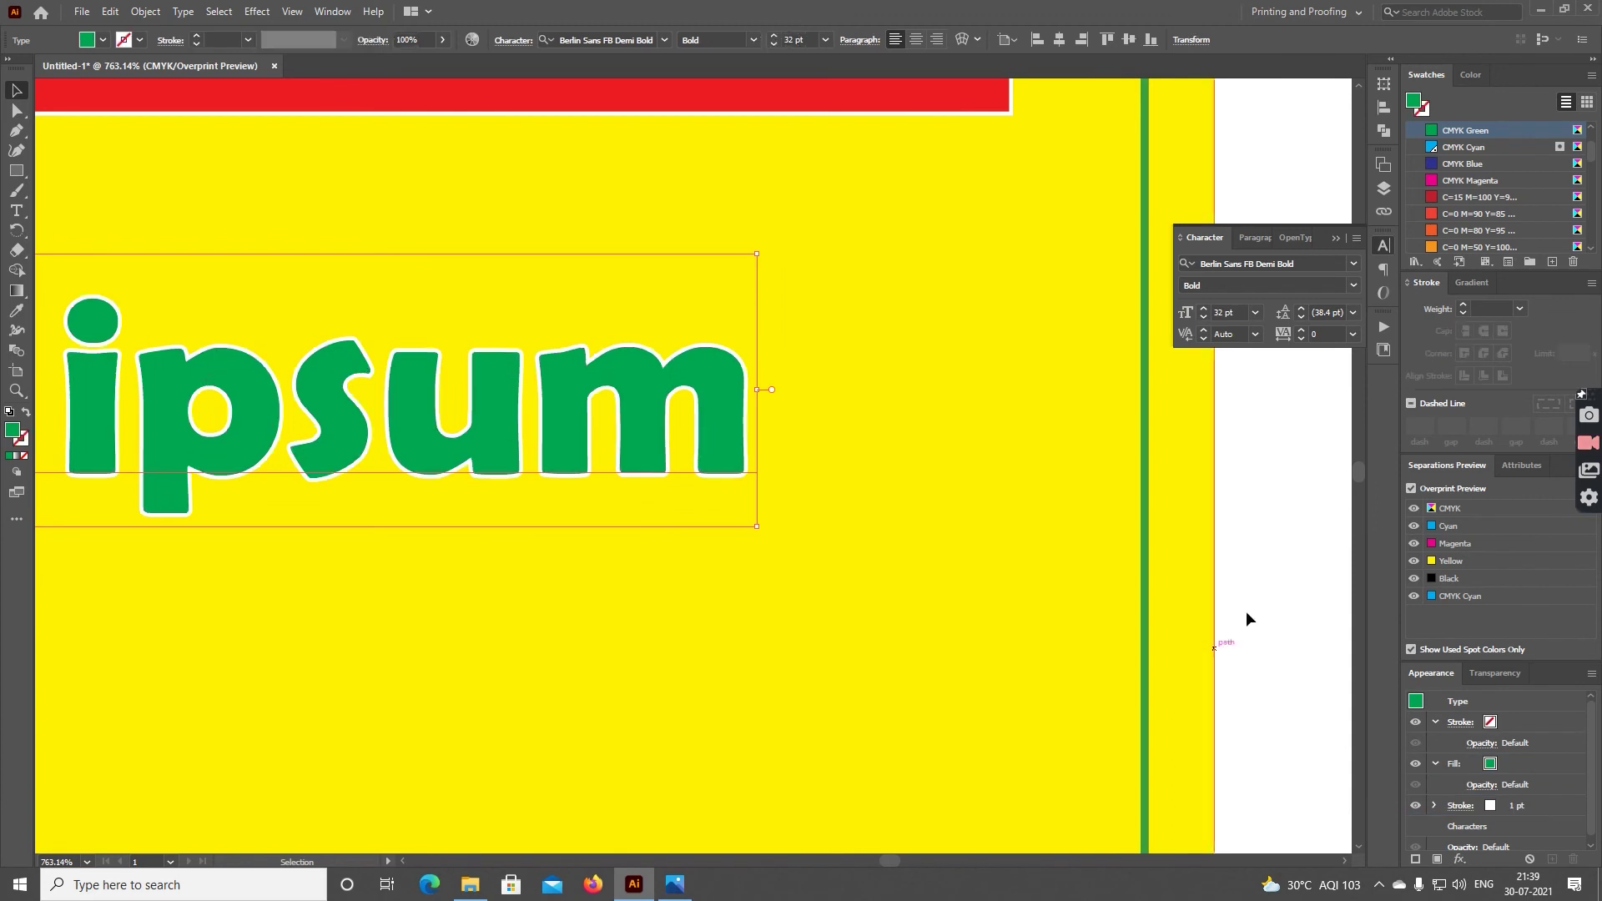
{"action": "left_click", "coordinate": [1266, 594]}
{"action": "key", "text": "z"}
{"action": "key", "text": "ctrl+0"}
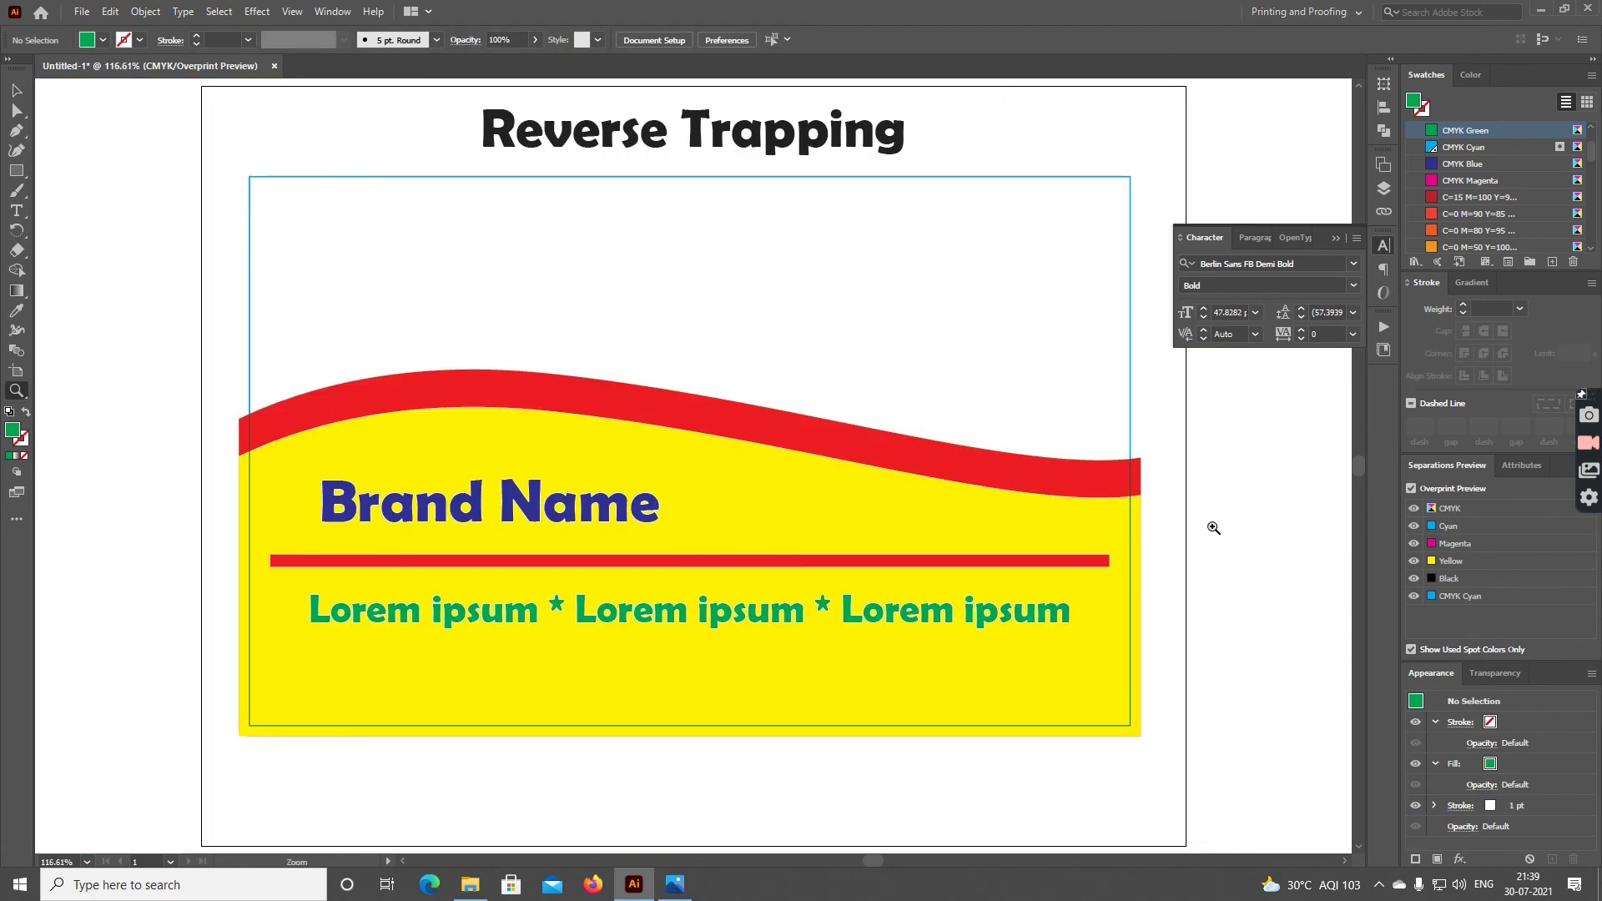
{"action": "left_click_drag", "start_coordinate": [1066, 489], "coordinate": [1168, 575]}
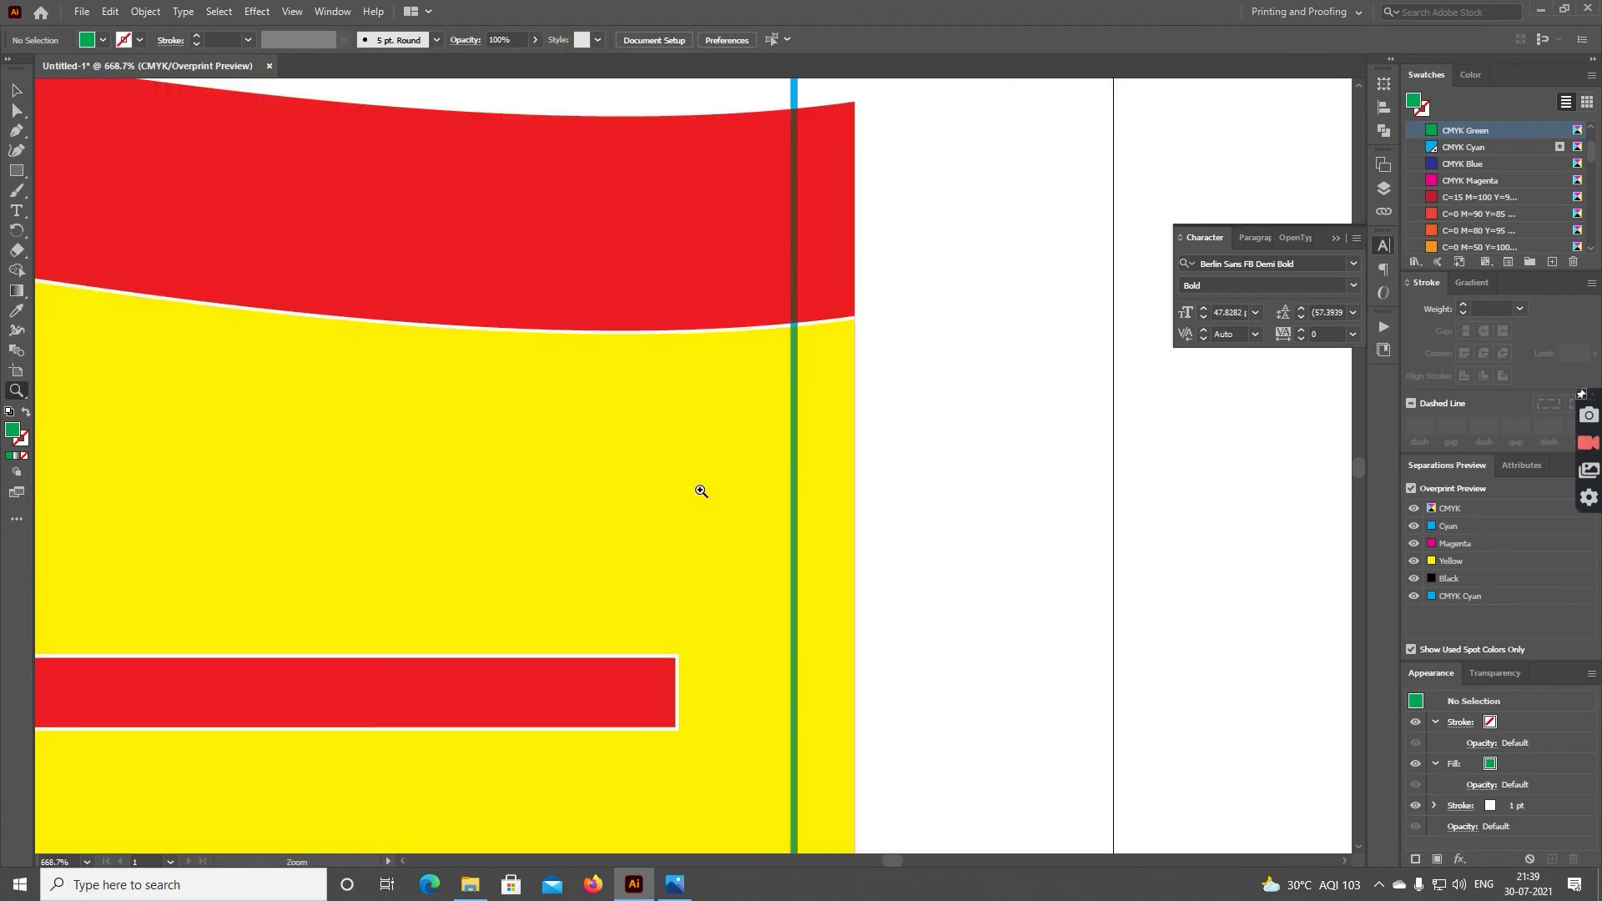
{"action": "left_click_drag", "start_coordinate": [576, 208], "coordinate": [914, 499]}
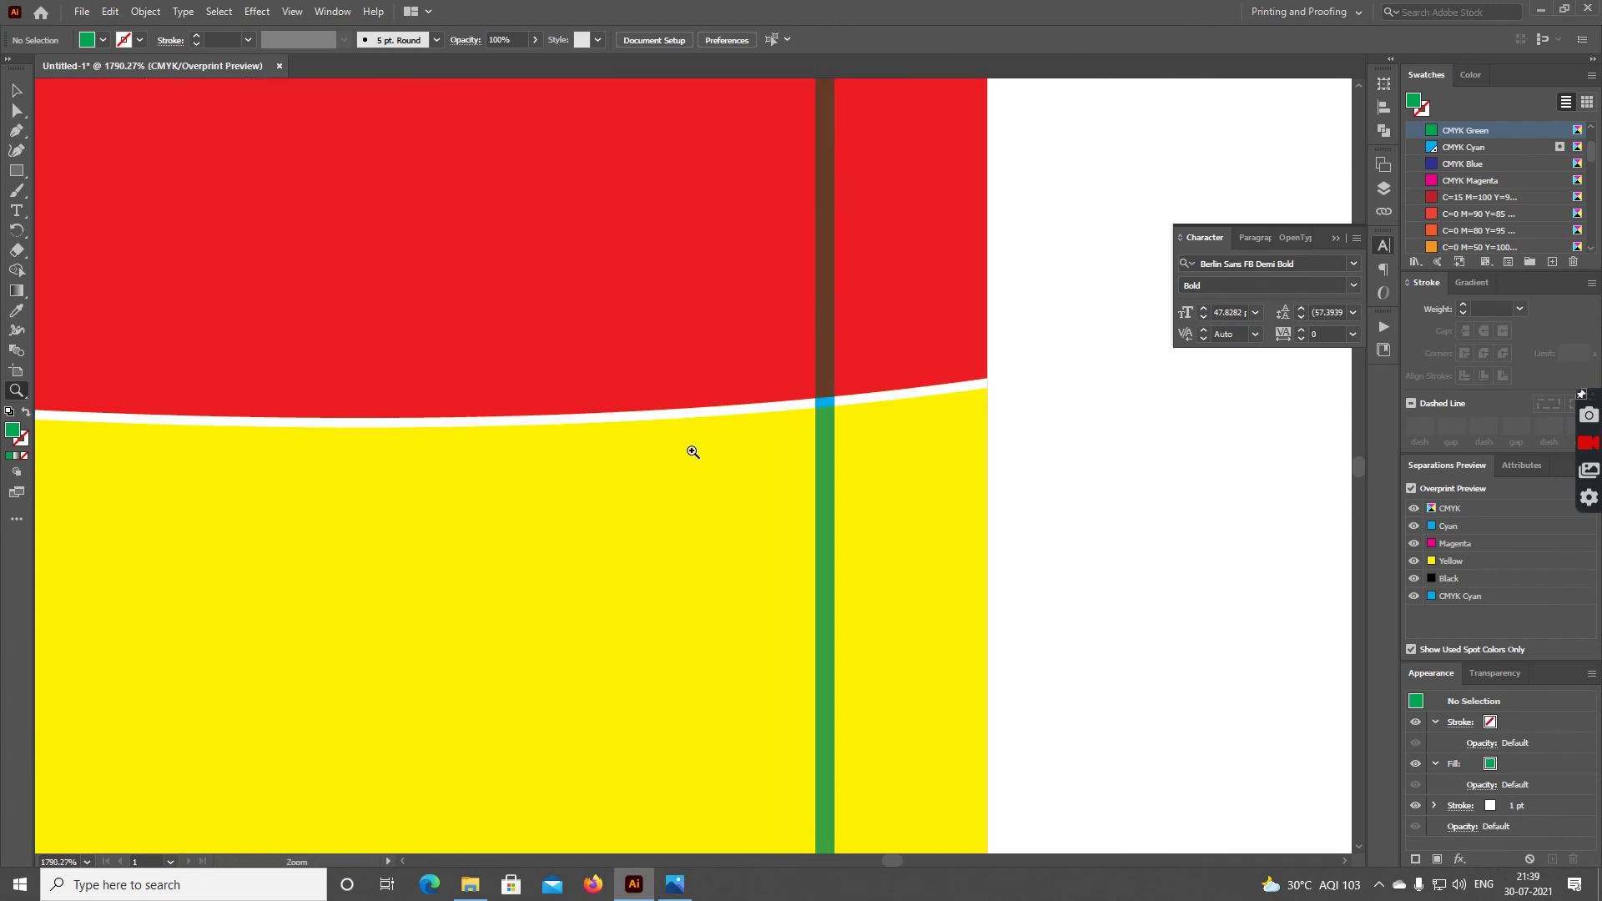
{"action": "scroll", "coordinate": [692, 452], "scroll_direction": "down", "scroll_amount": 2}
{"action": "scroll", "coordinate": [693, 451], "scroll_direction": "down", "scroll_amount": 2}
{"action": "scroll", "coordinate": [692, 452], "scroll_direction": "down", "scroll_amount": 2}
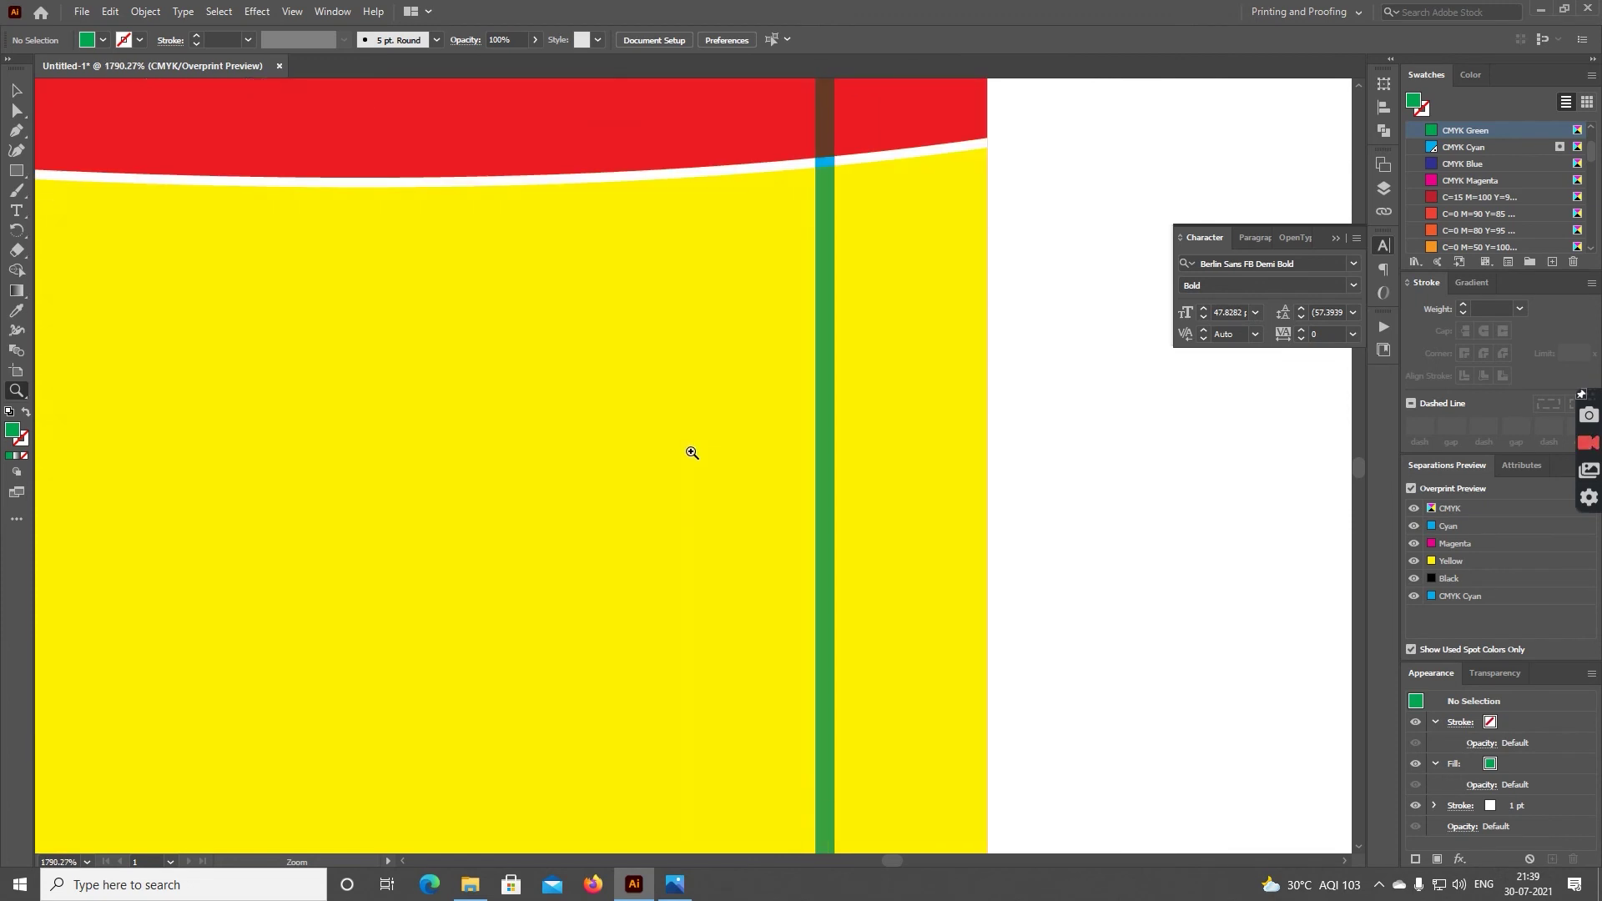
{"action": "scroll", "coordinate": [692, 451], "scroll_direction": "down", "scroll_amount": 2}
{"action": "scroll", "coordinate": [692, 451], "scroll_direction": "down", "scroll_amount": 1}
{"action": "scroll", "coordinate": [692, 448], "scroll_direction": "down", "scroll_amount": 2}
{"action": "scroll", "coordinate": [692, 448], "scroll_direction": "down", "scroll_amount": 1}
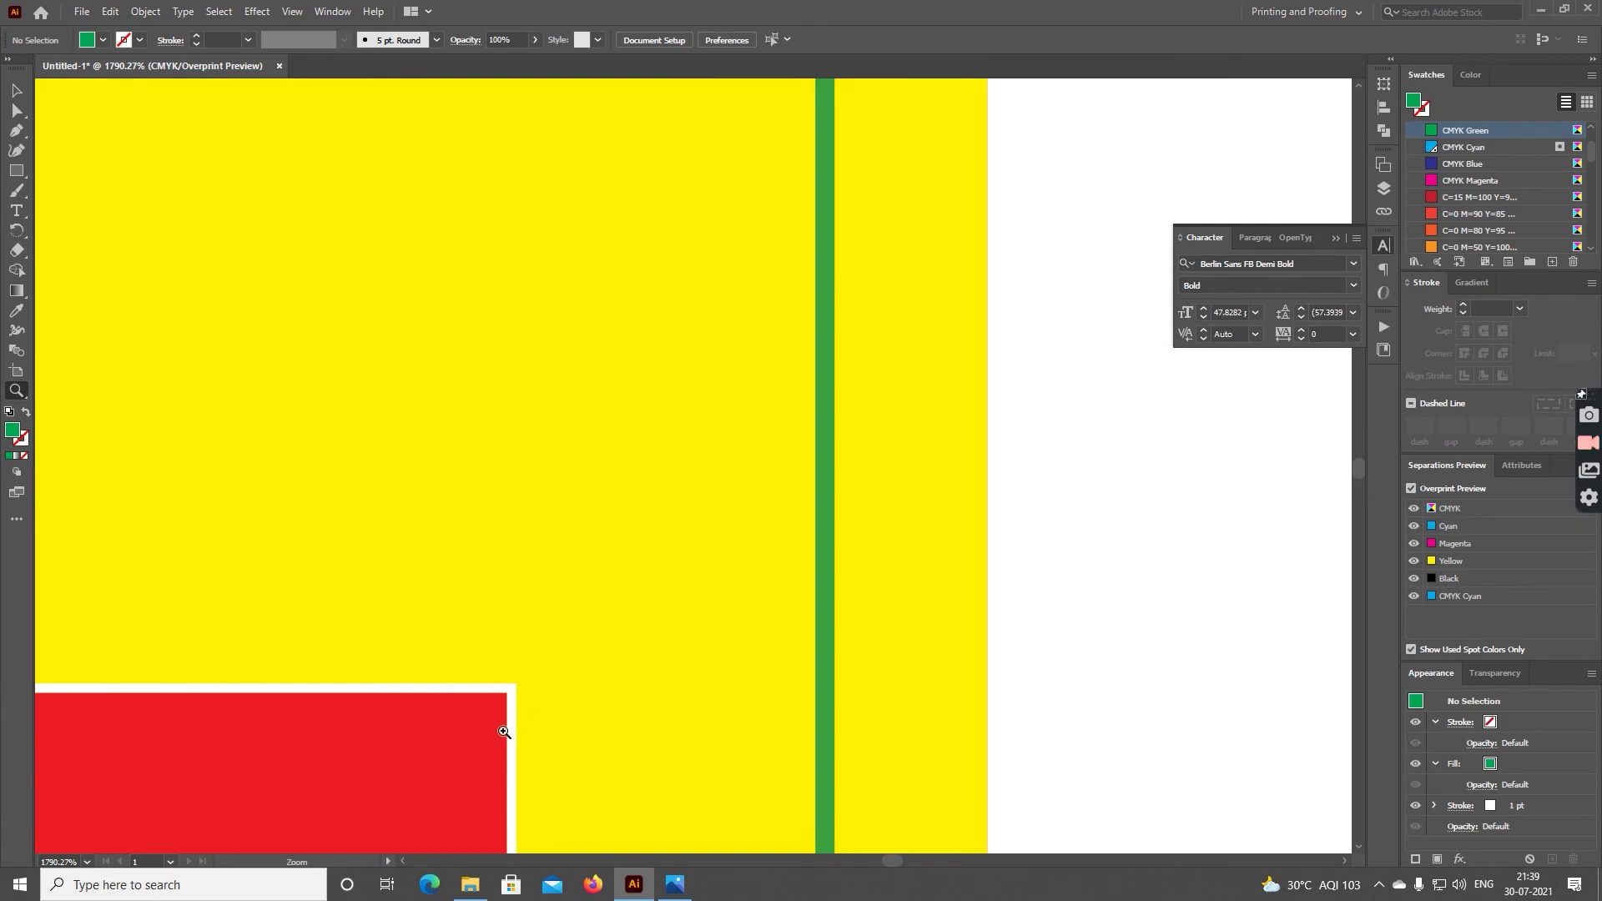
{"action": "scroll", "coordinate": [634, 730], "scroll_direction": "down", "scroll_amount": 1}
{"action": "scroll", "coordinate": [634, 730], "scroll_direction": "down", "scroll_amount": 2}
{"action": "scroll", "coordinate": [634, 730], "scroll_direction": "down", "scroll_amount": 2}
{"action": "scroll", "coordinate": [630, 729], "scroll_direction": "down", "scroll_amount": 2}
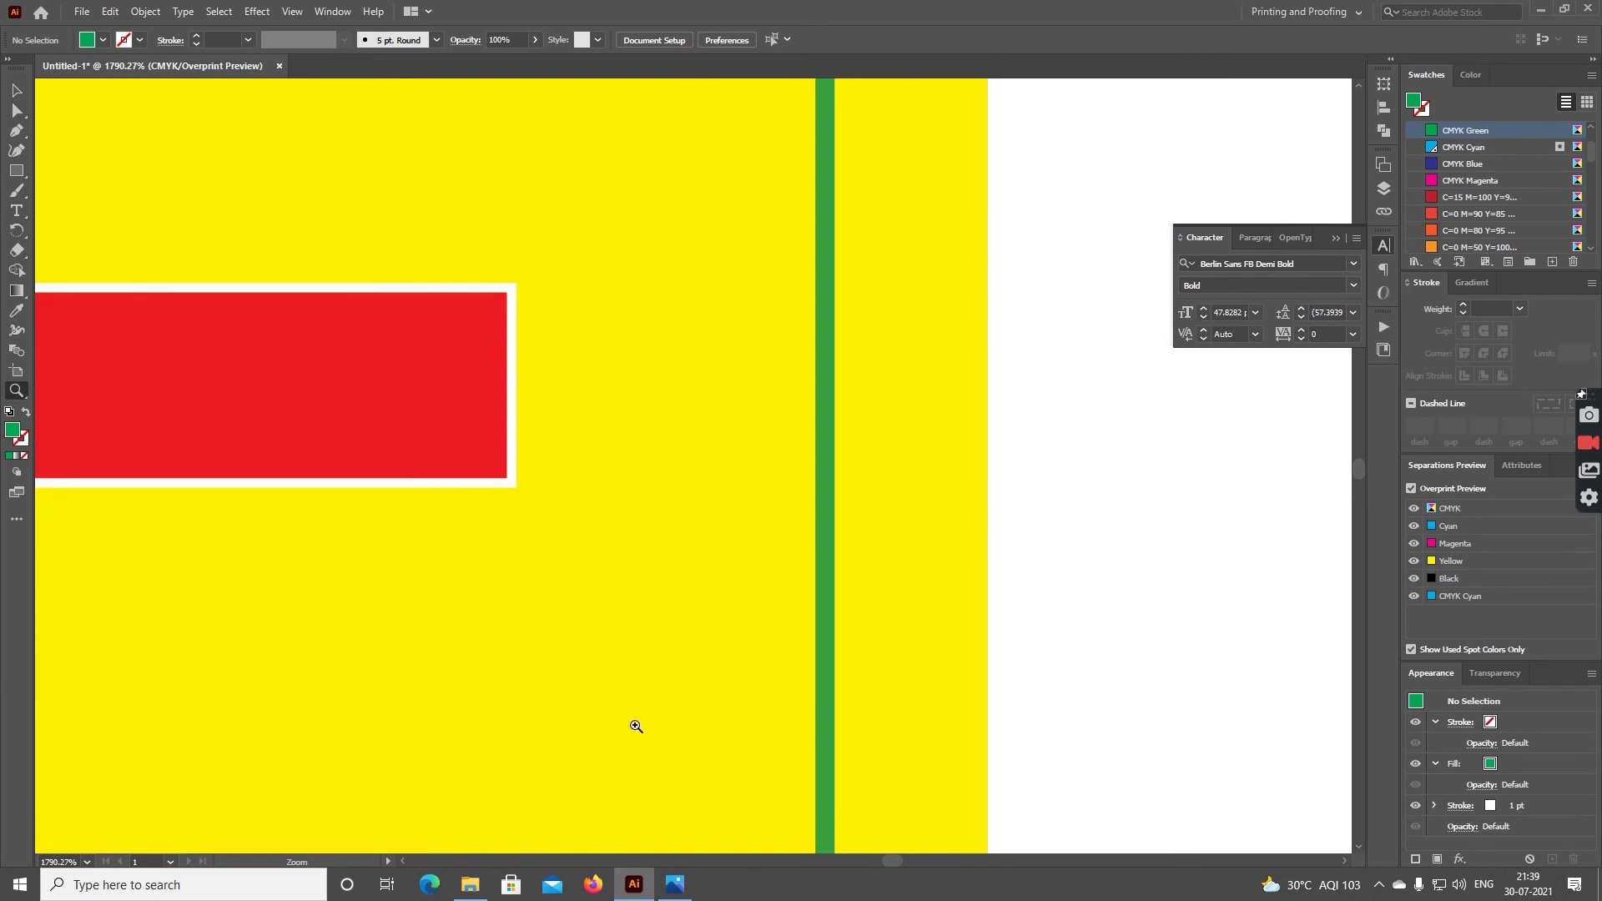
{"action": "scroll", "coordinate": [627, 727], "scroll_direction": "down", "scroll_amount": 3}
{"action": "scroll", "coordinate": [627, 727], "scroll_direction": "down", "scroll_amount": 2}
{"action": "key", "text": "ctrl+0"}
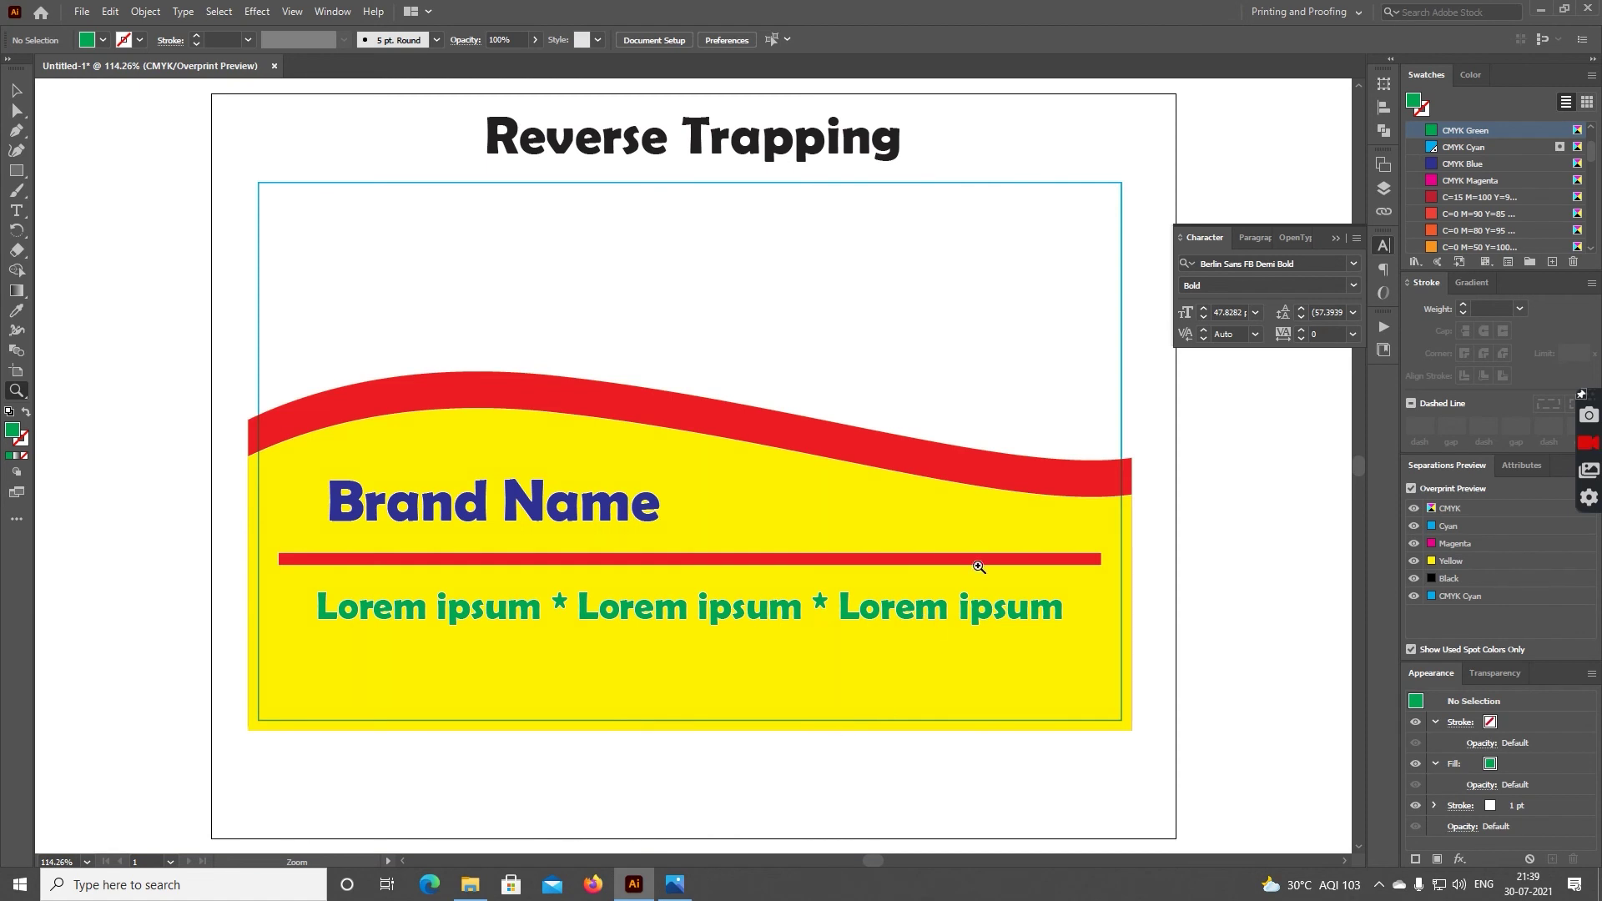
{"action": "left_click_drag", "start_coordinate": [997, 564], "coordinate": [1068, 621]}
{"action": "key", "text": "ctrl+0"}
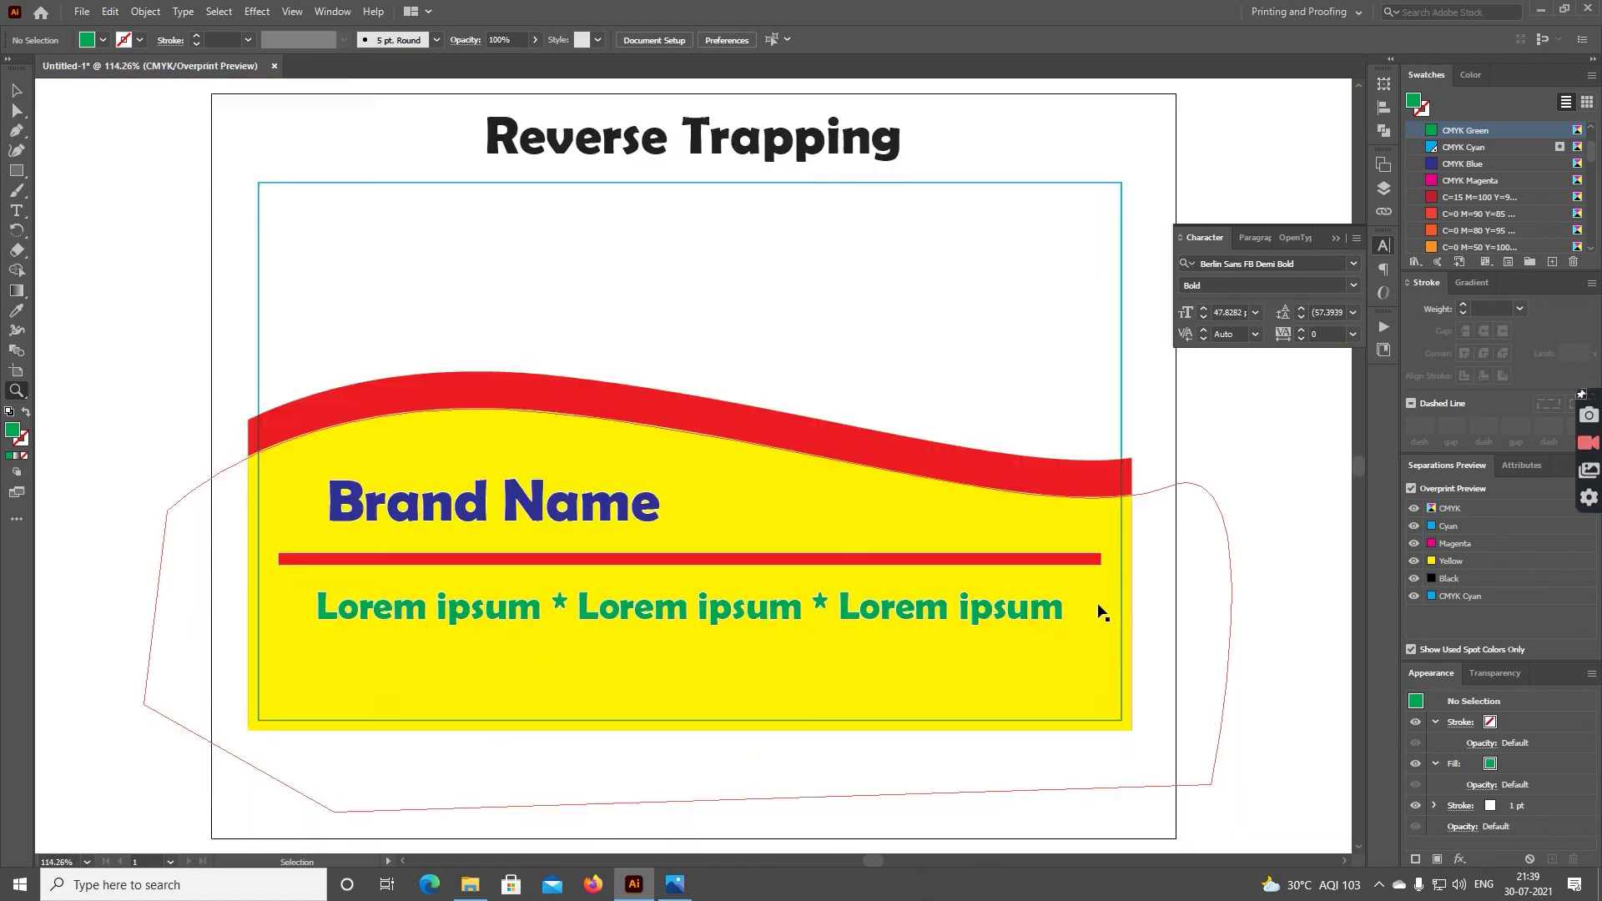